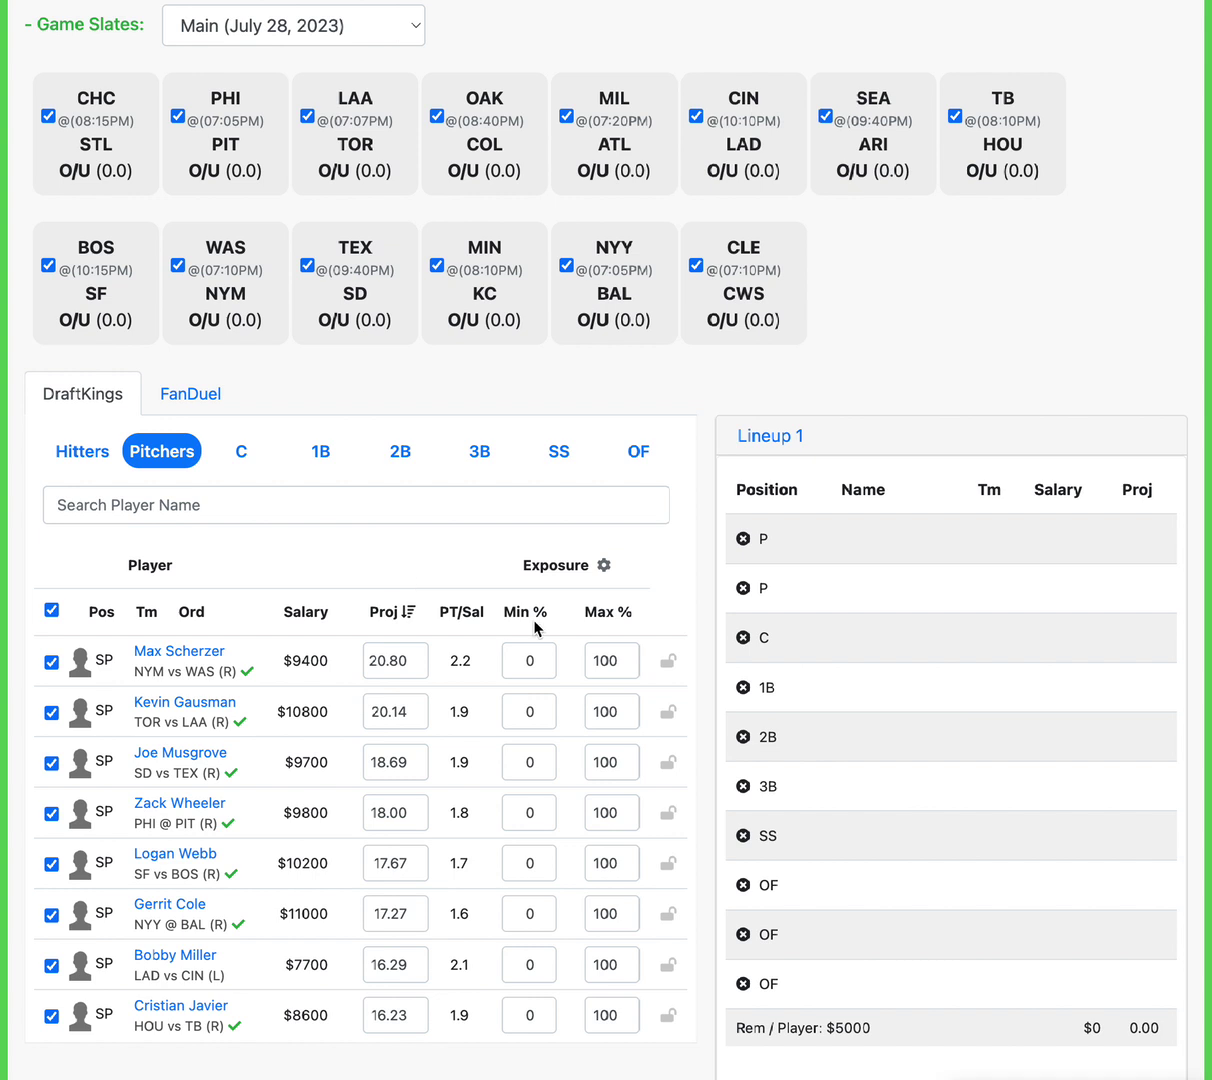
# Step: Lock Max Scherzer and Kevin Gausman into both P slots and highlight Gausman's $10800 salary
pyautogui.click(669, 665)
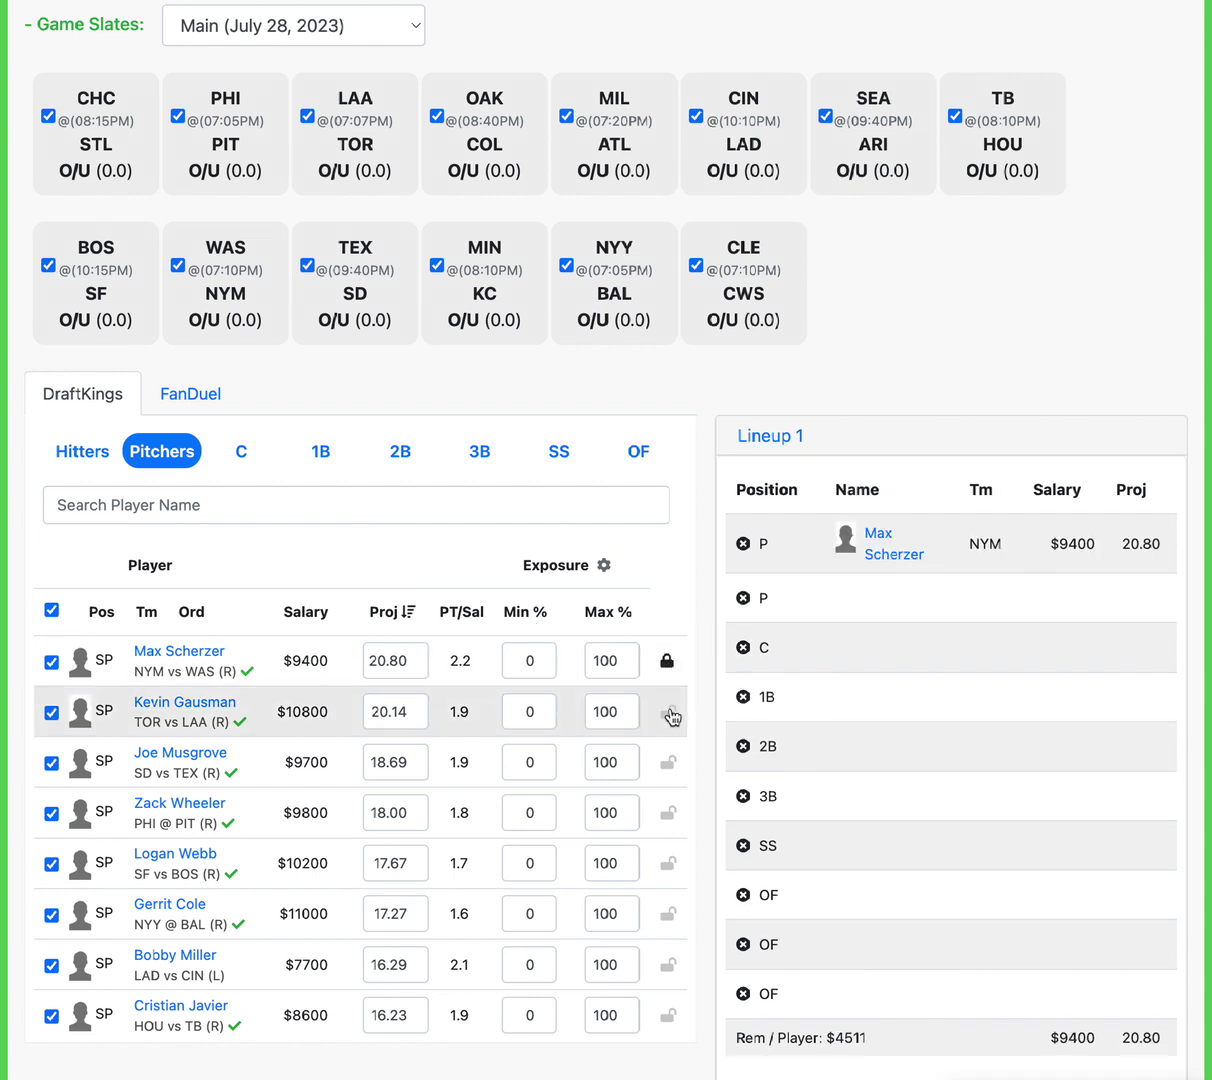
pyautogui.click(668, 714)
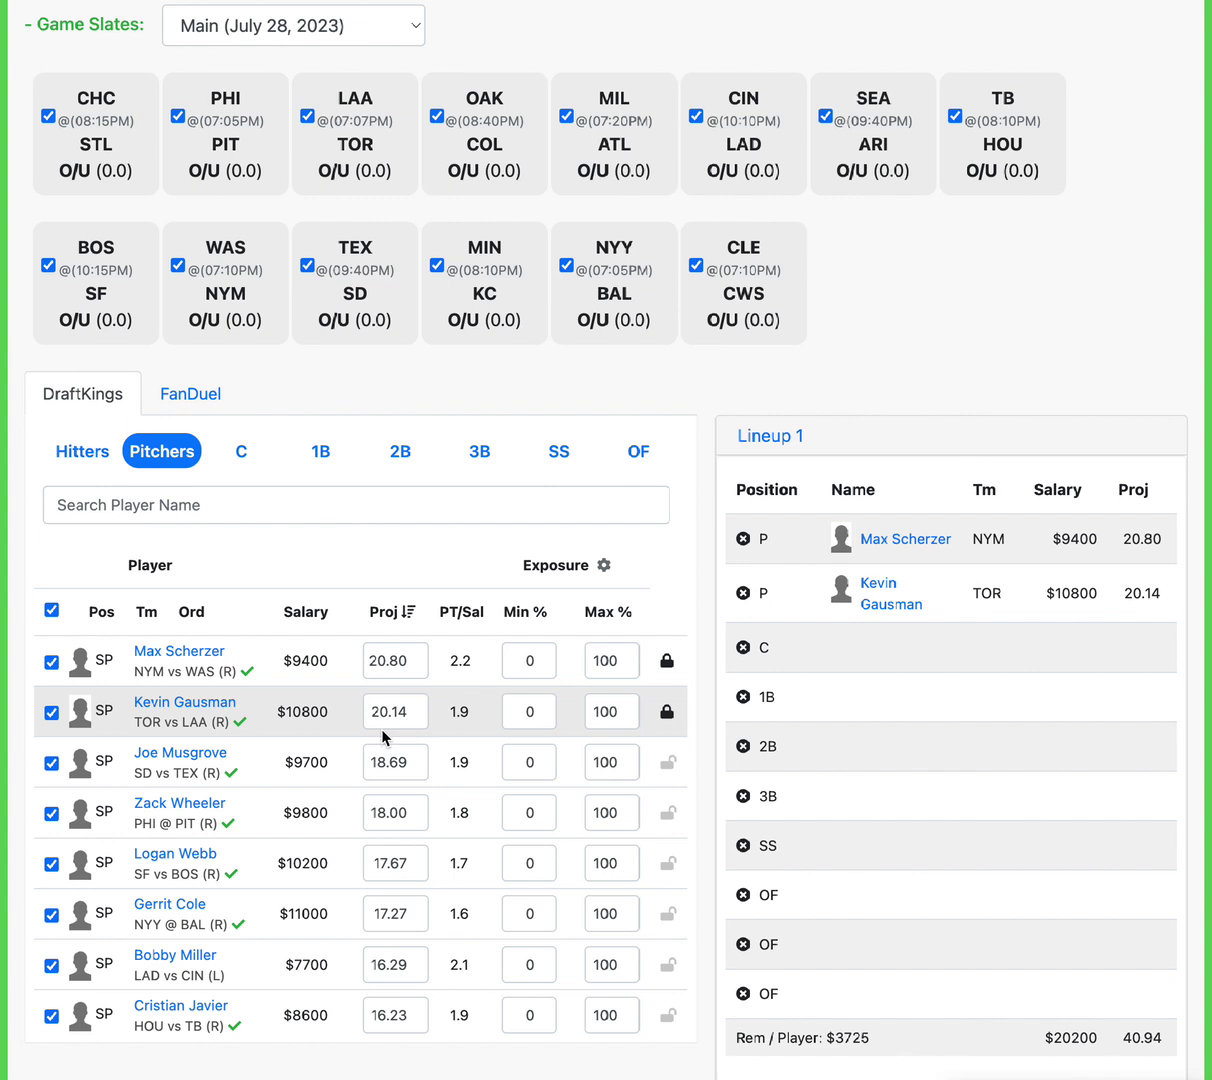
pyautogui.doubleClick(327, 712)
pyautogui.click(280, 716)
# Step: Filter the list to first basemen and lock CJ Cron at 1B for $4700
pyautogui.click(318, 457)
pyautogui.scroll(-1, 628, 871)
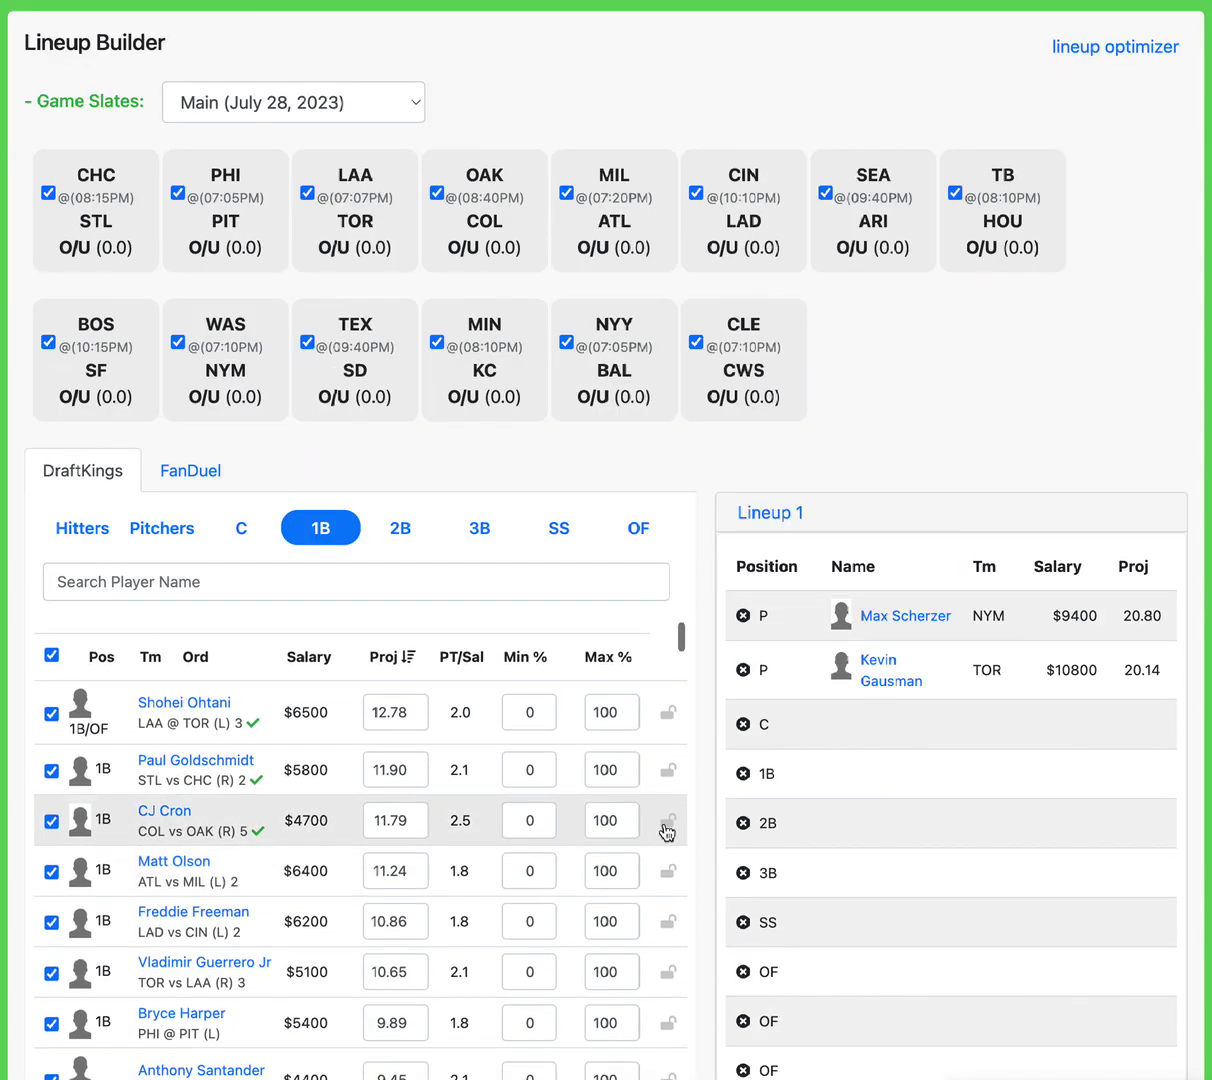
pyautogui.click(665, 824)
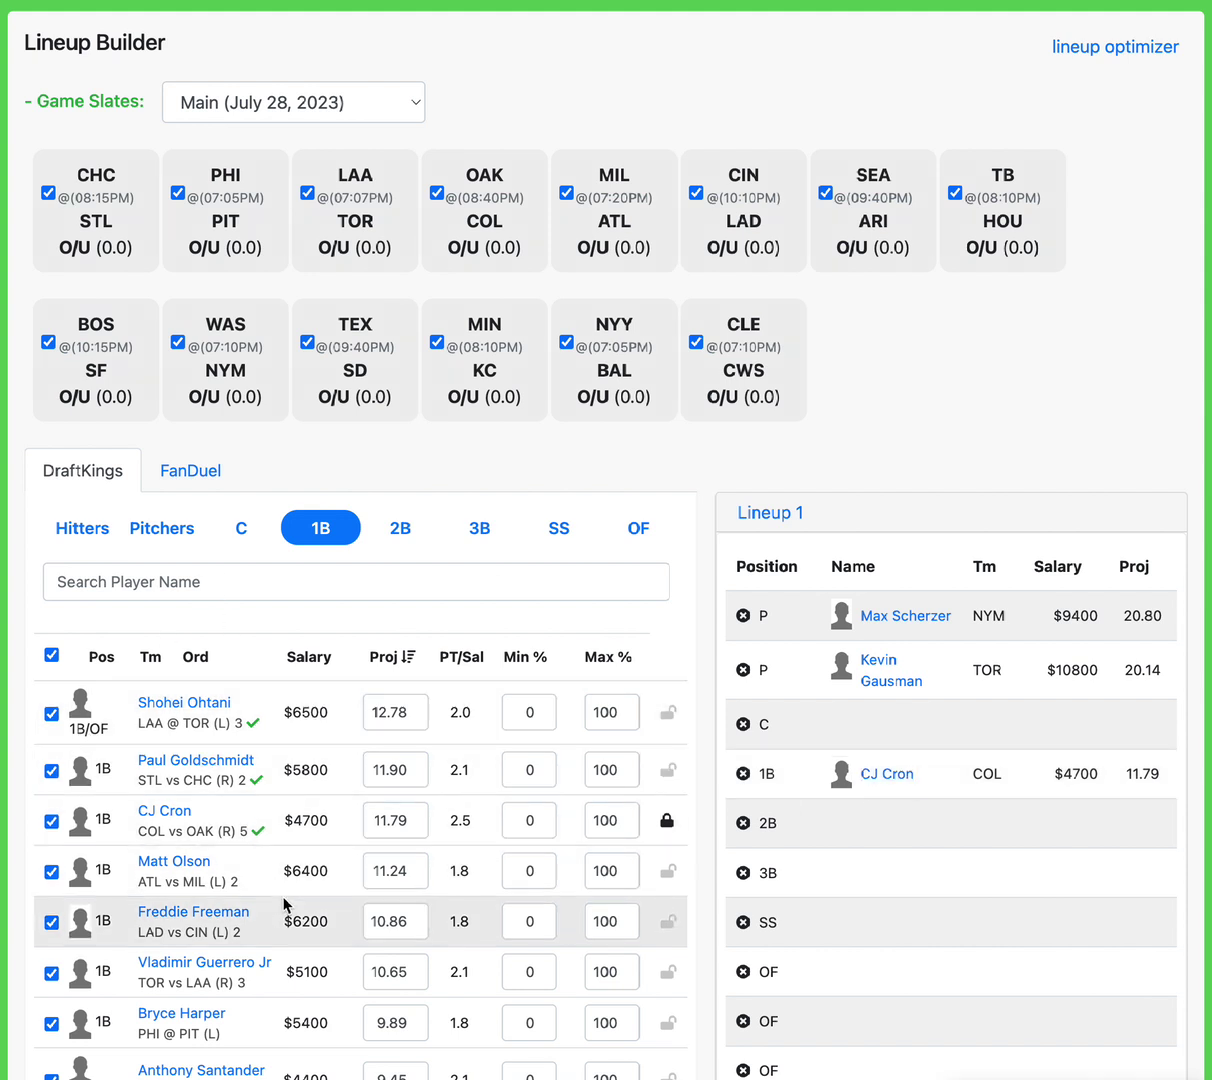
# Step: Scroll the 1B list and highlight Alex Kirilloff's $2700 salary
pyautogui.scroll(-5, 287, 901)
pyautogui.scroll(-2, 283, 901)
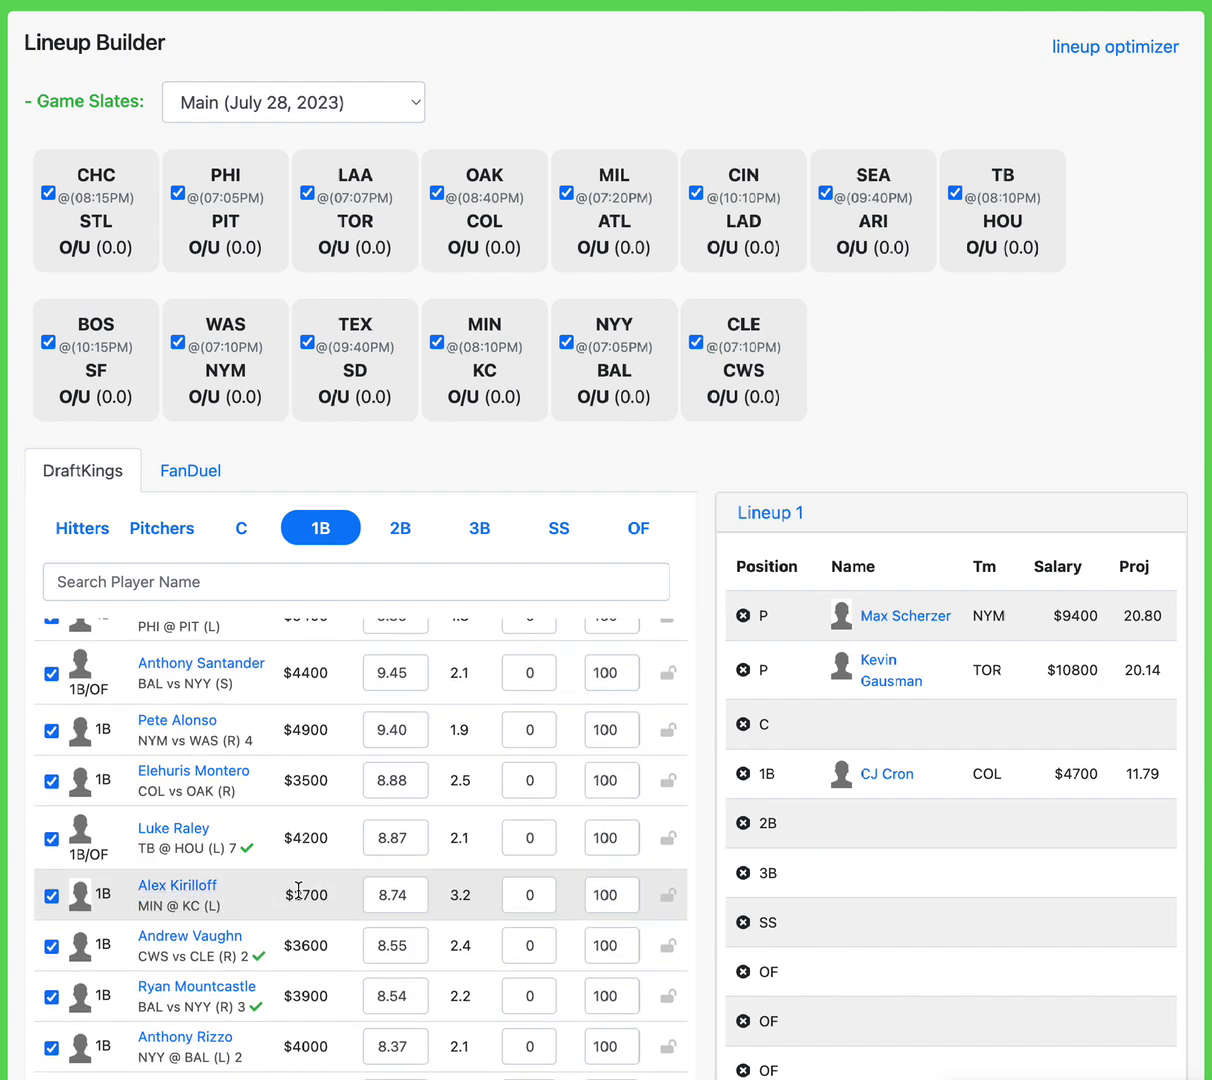
pyautogui.doubleClick(284, 895)
pyautogui.click(340, 905)
pyautogui.scroll(1, 340, 905)
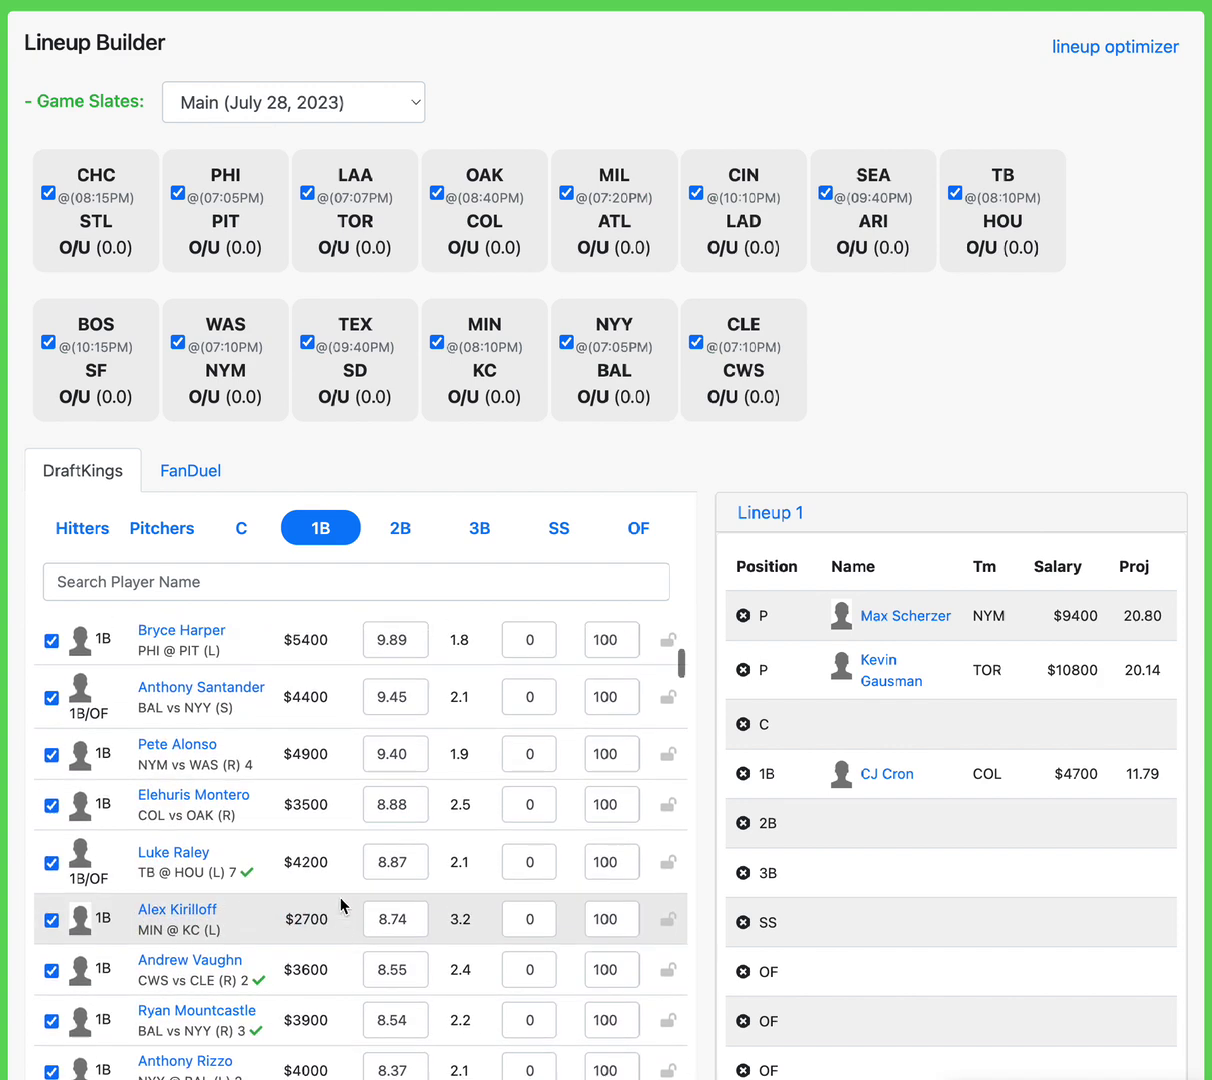
pyautogui.scroll(5, 320, 943)
pyautogui.scroll(2, 320, 943)
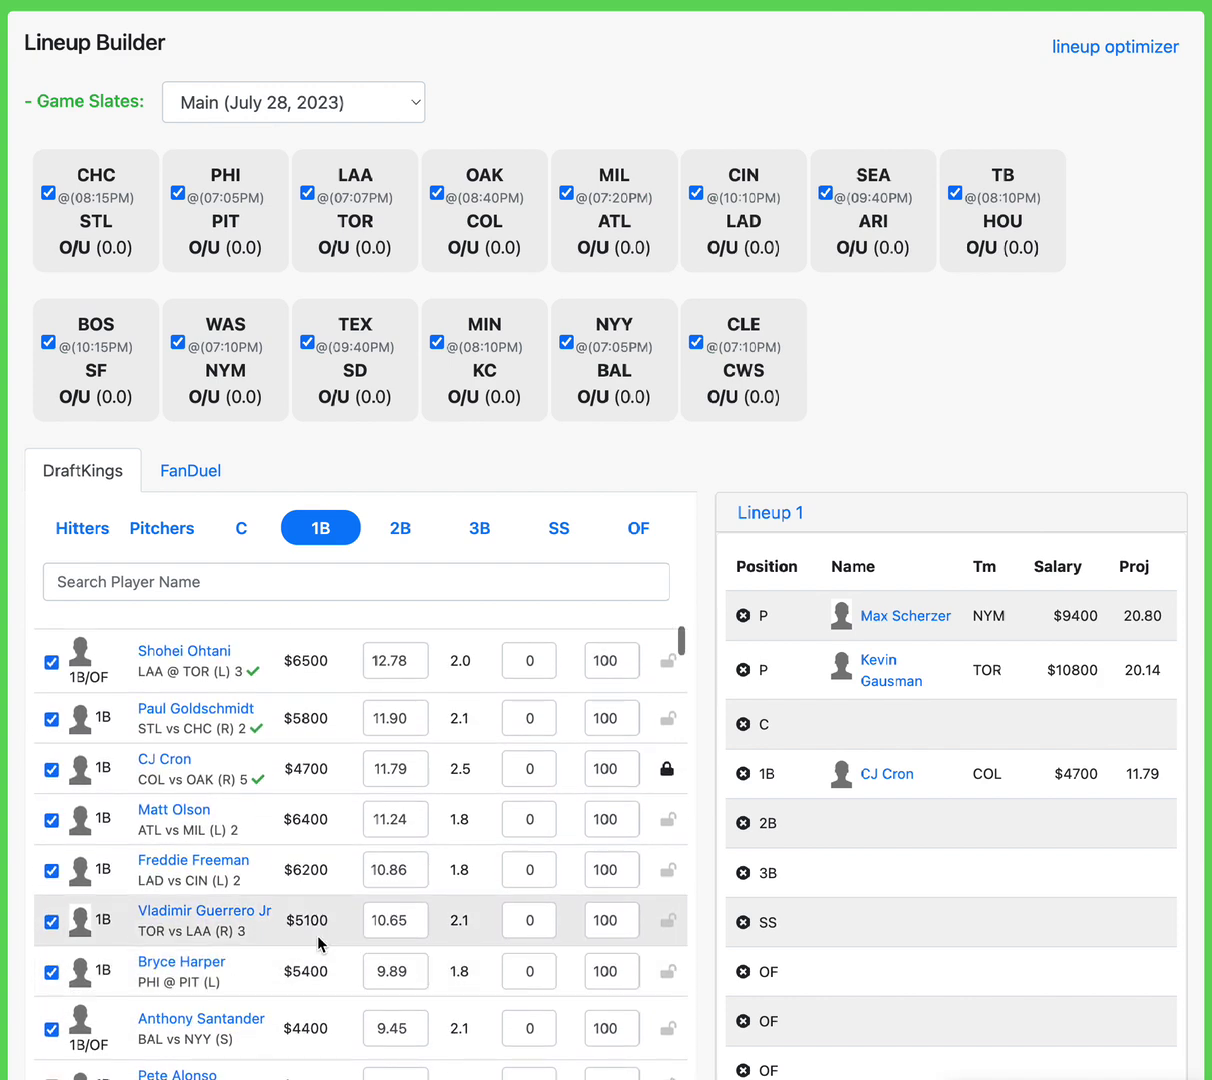
pyautogui.scroll(-7, 320, 943)
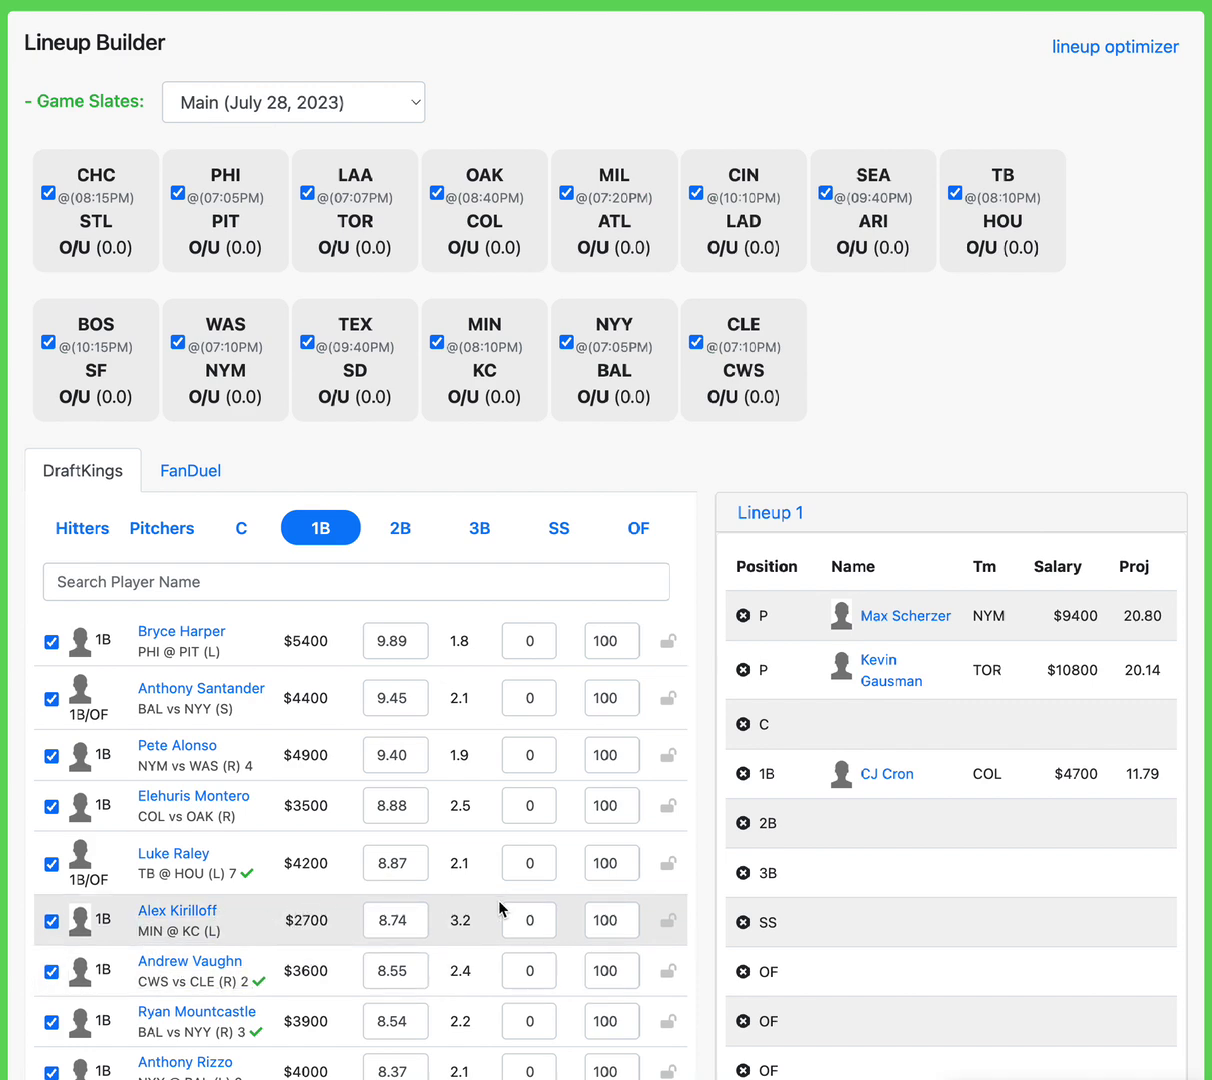
pyautogui.scroll(8, 500, 910)
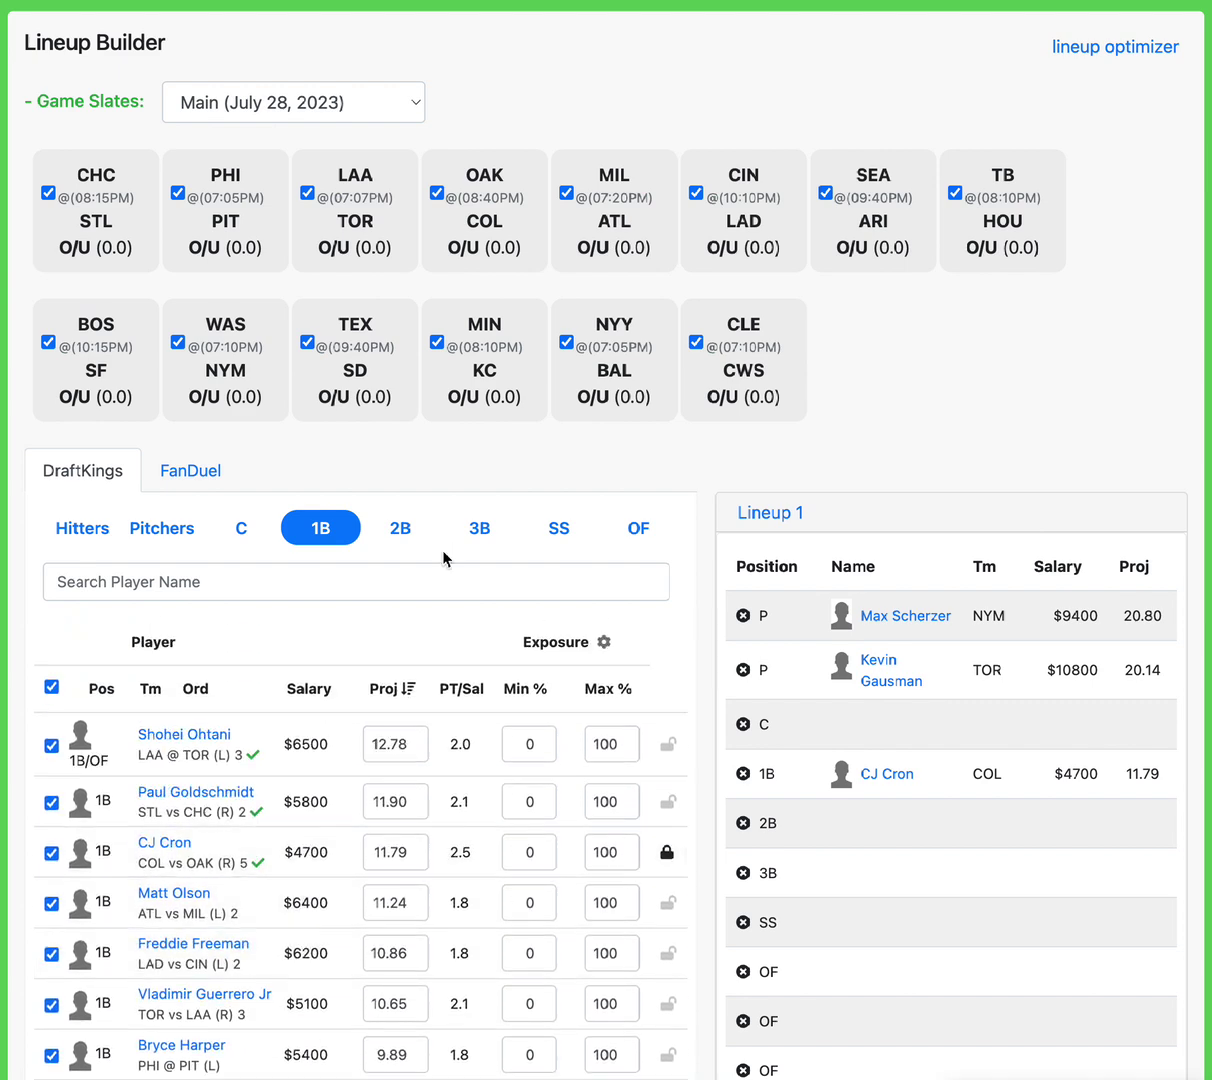
# Step: Filter to second basemen, lock Andres Gimenez at 2B, and mark his $4000 salary
pyautogui.click(404, 530)
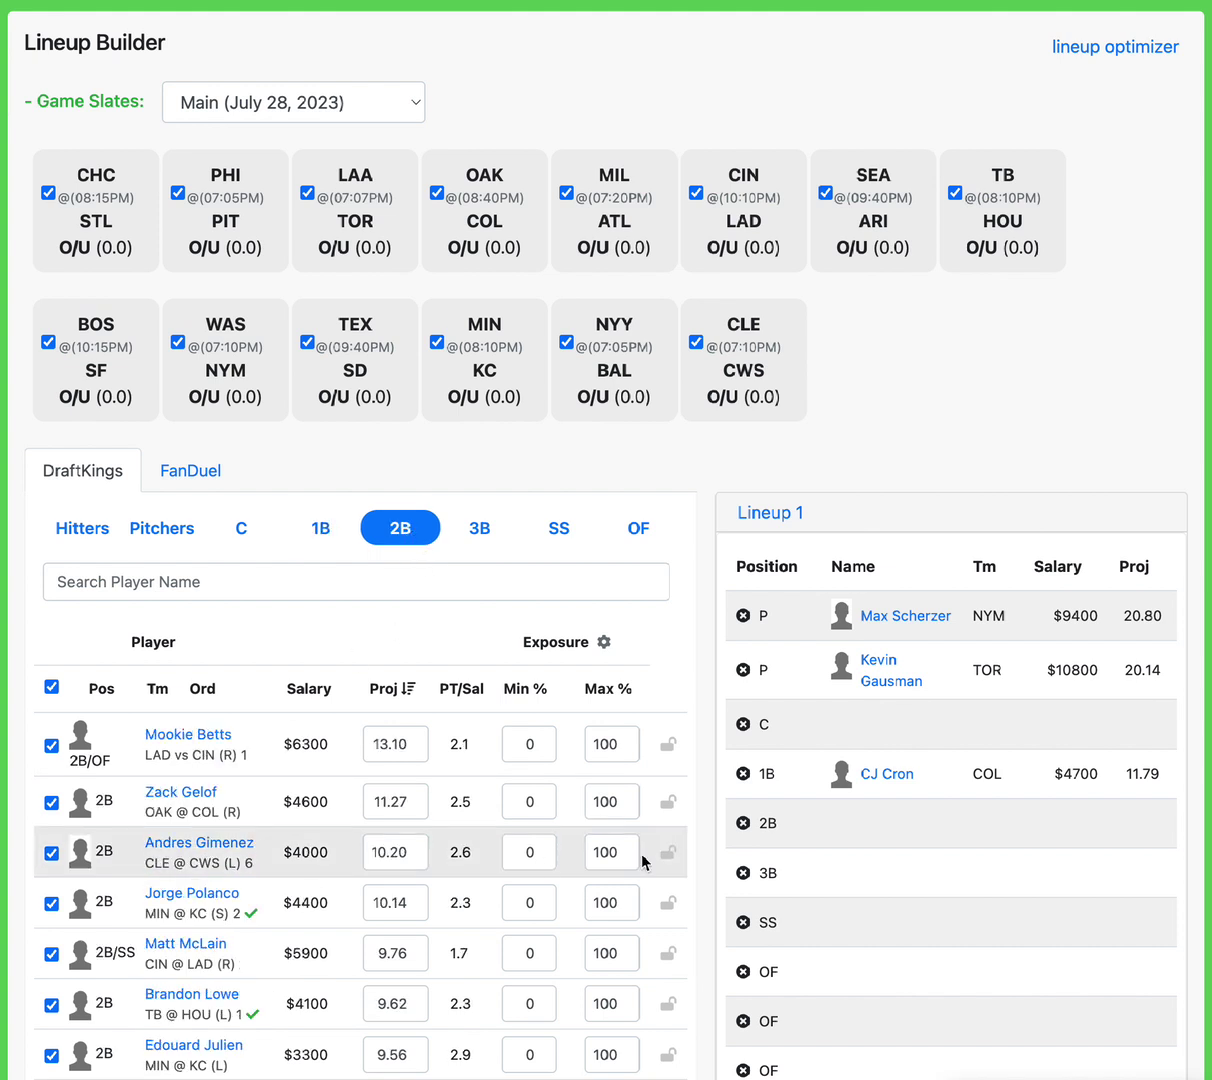
pyautogui.click(667, 855)
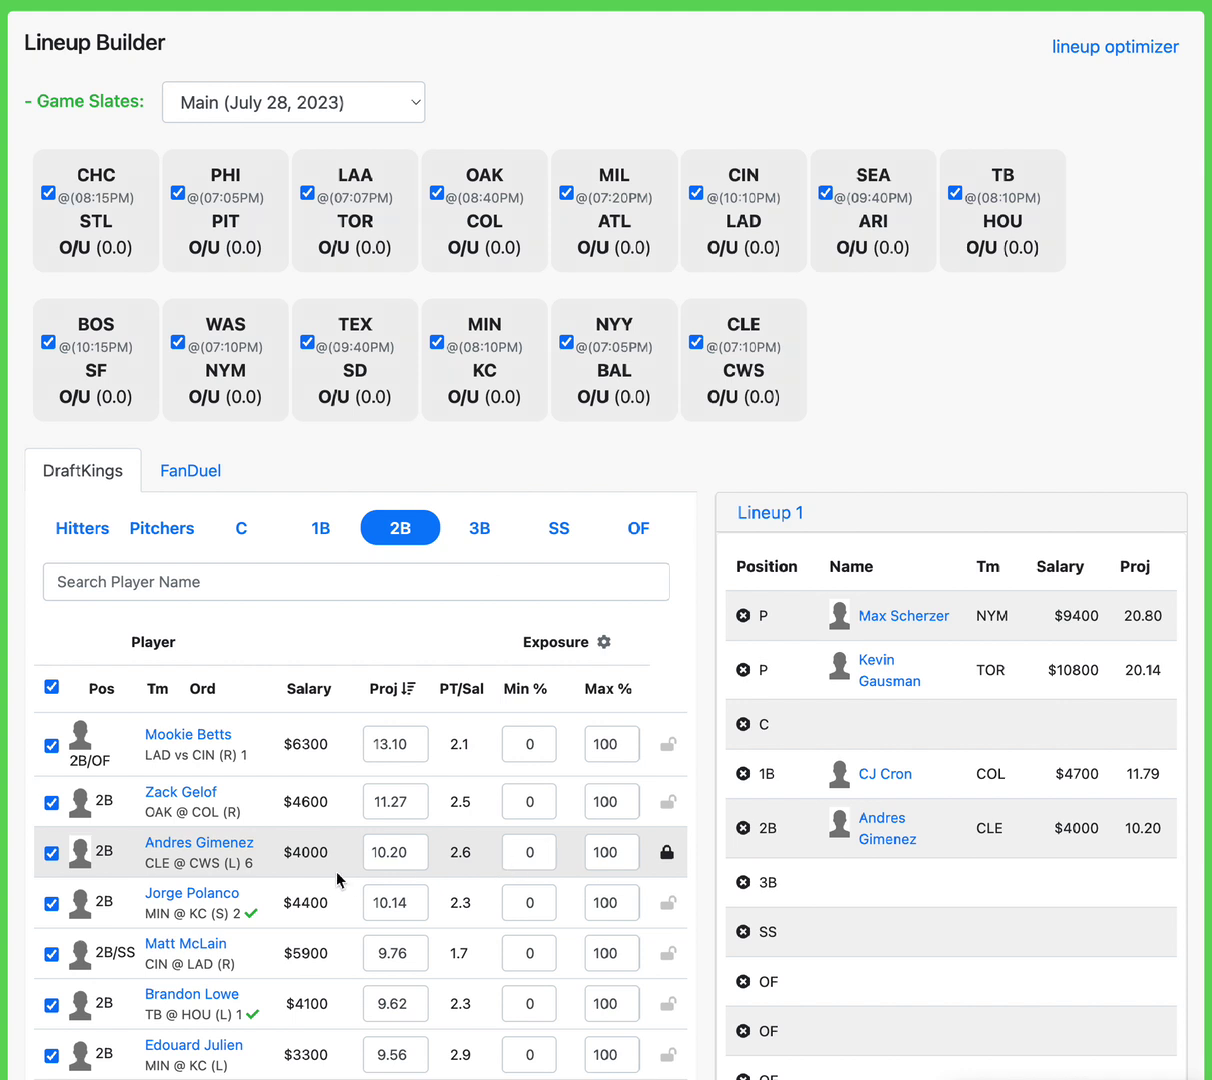
pyautogui.moveTo(285, 852); pyautogui.dragTo(335, 849)
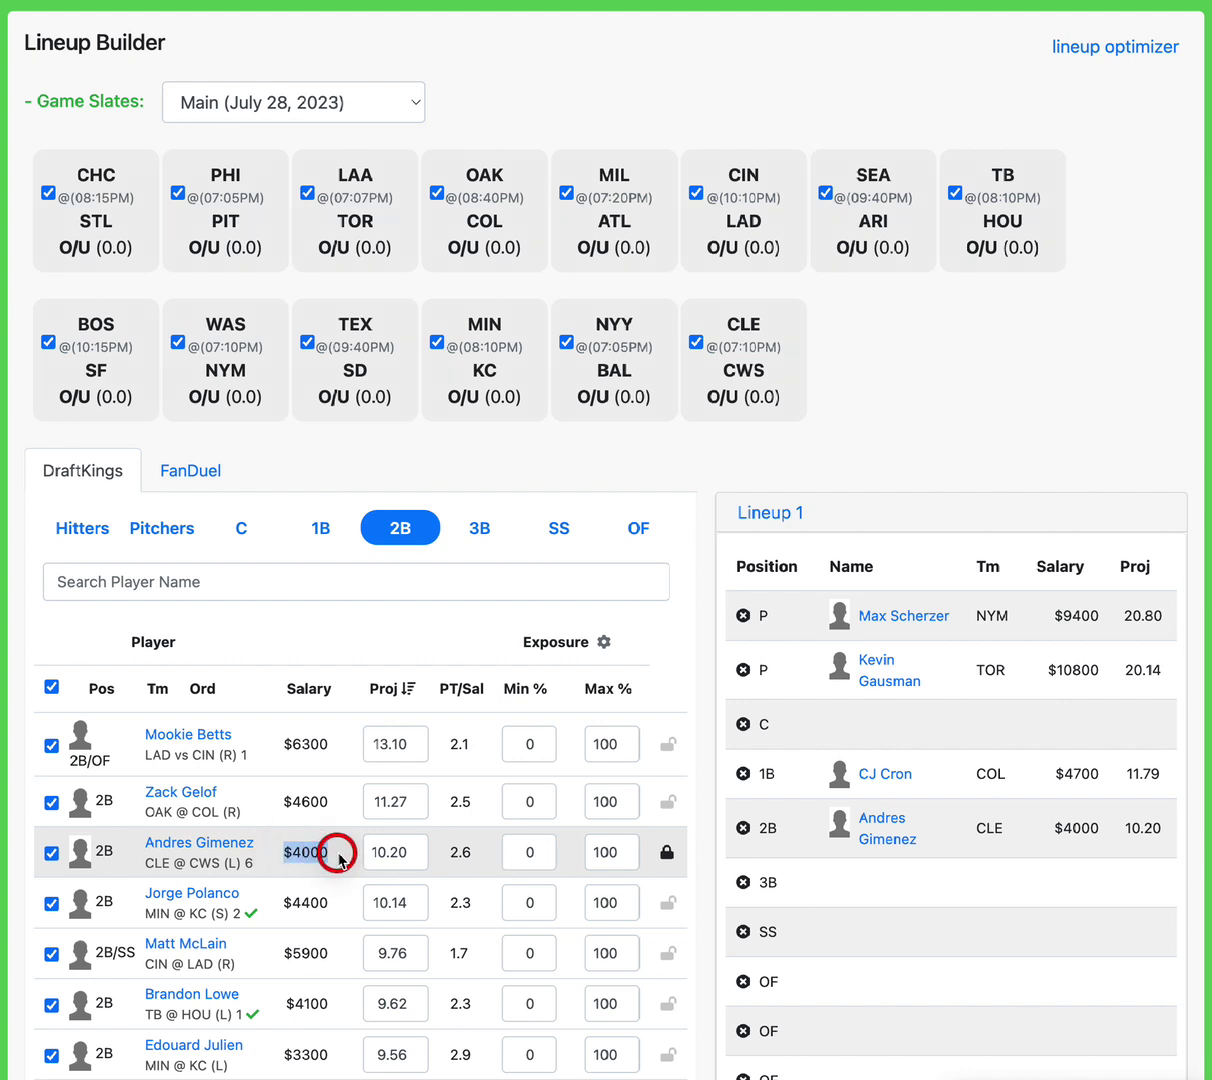
pyautogui.click(338, 855)
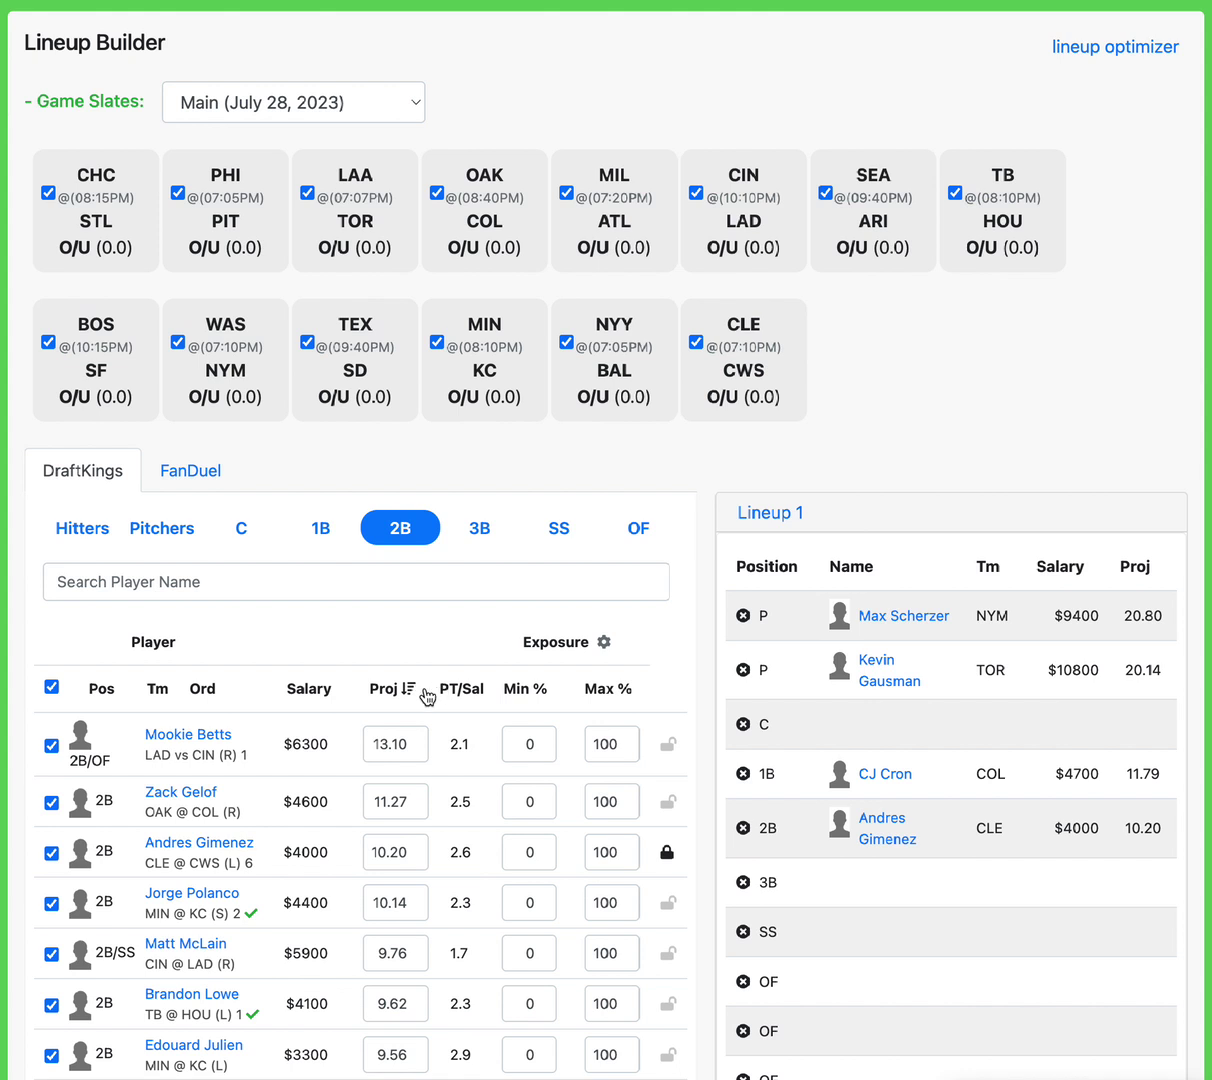
# Step: Filter to third basemen, lock Eugenio Suarez at 3B, and mark his $3200 salary
pyautogui.click(470, 527)
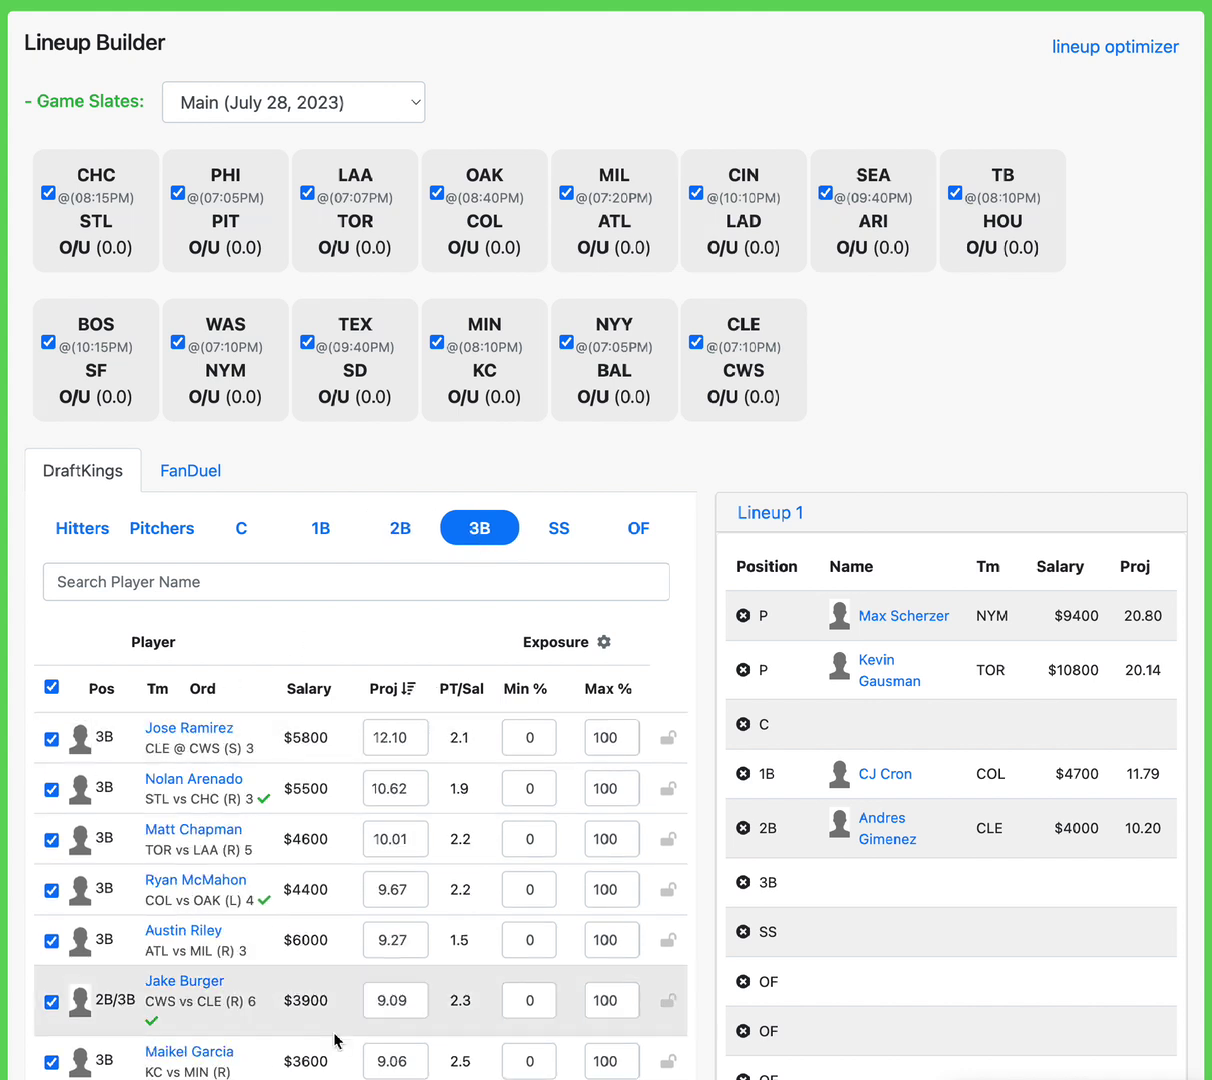
pyautogui.scroll(-2, 514, 934)
pyautogui.scroll(-5, 514, 940)
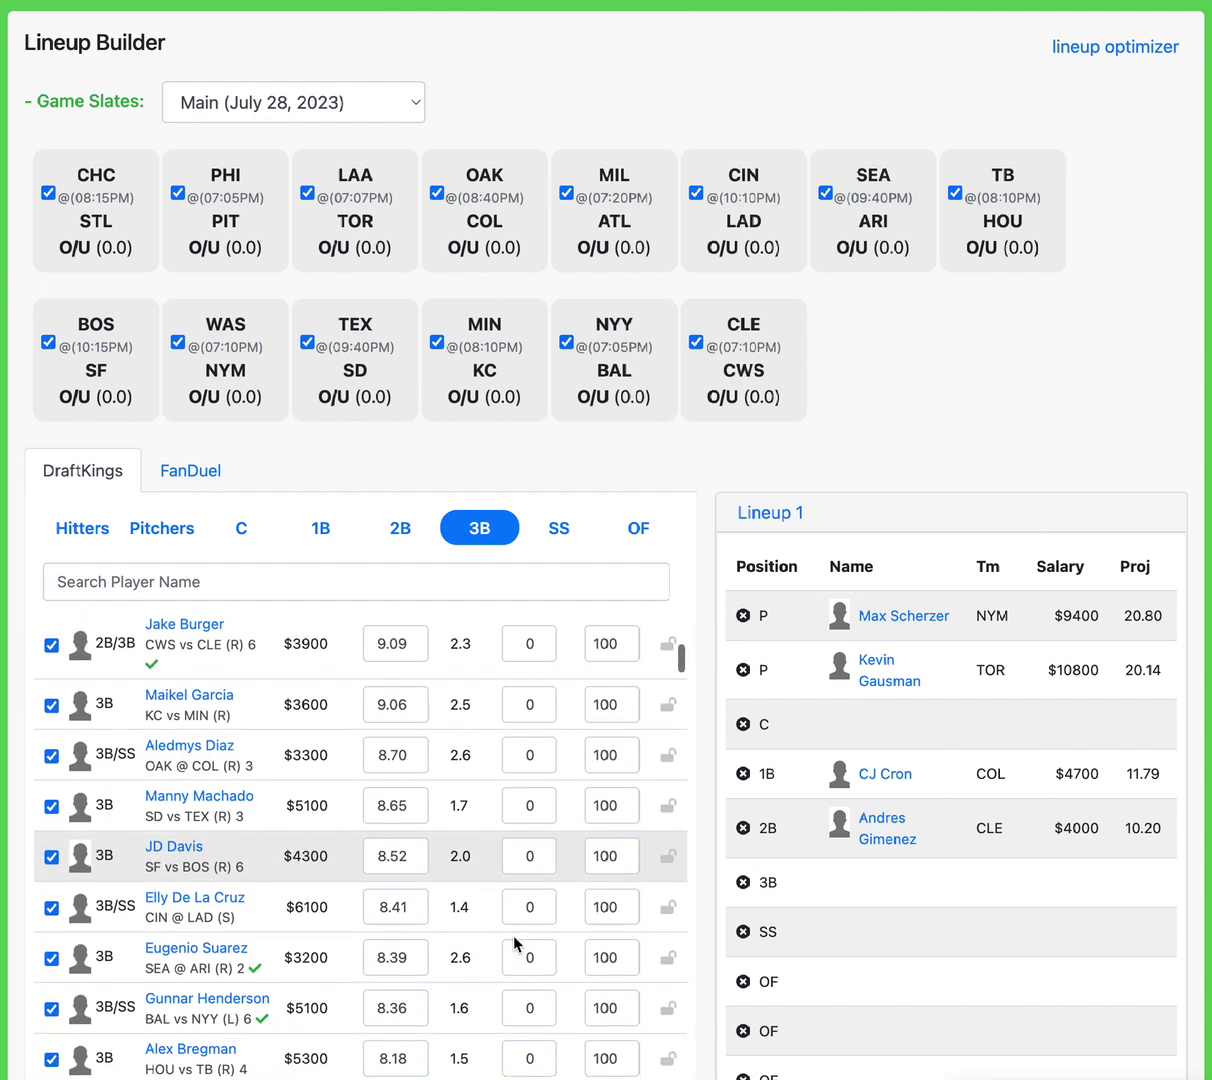
pyautogui.click(668, 926)
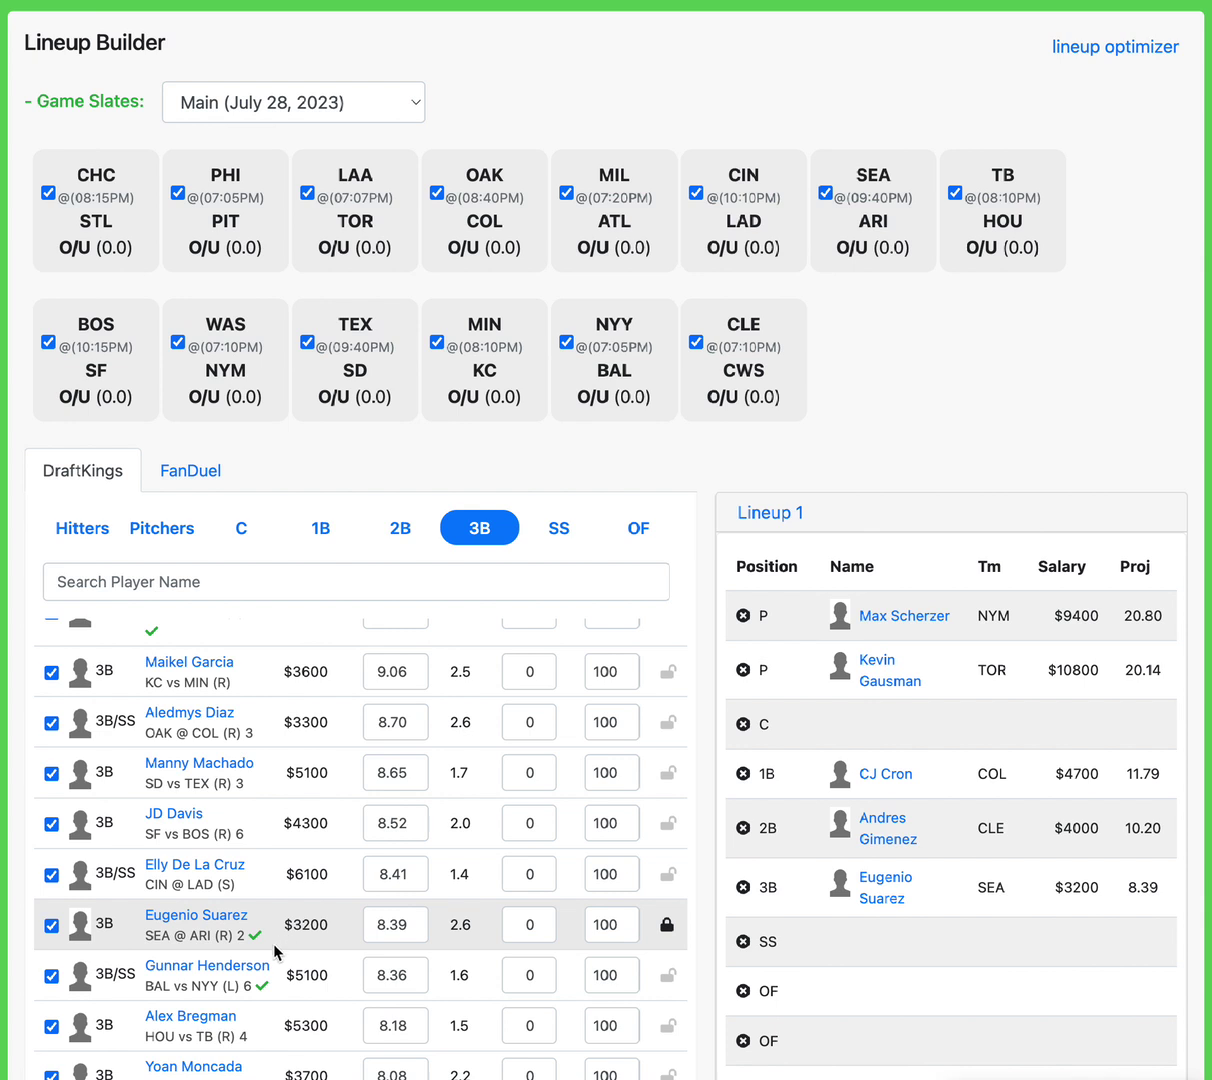
pyautogui.moveTo(284, 925)
pyautogui.mouseDown()
pyautogui.moveTo(338, 931)
pyautogui.moveTo(270, 922)
pyautogui.moveTo(280, 932)
pyautogui.moveTo(287, 922)
pyautogui.mouseUp()
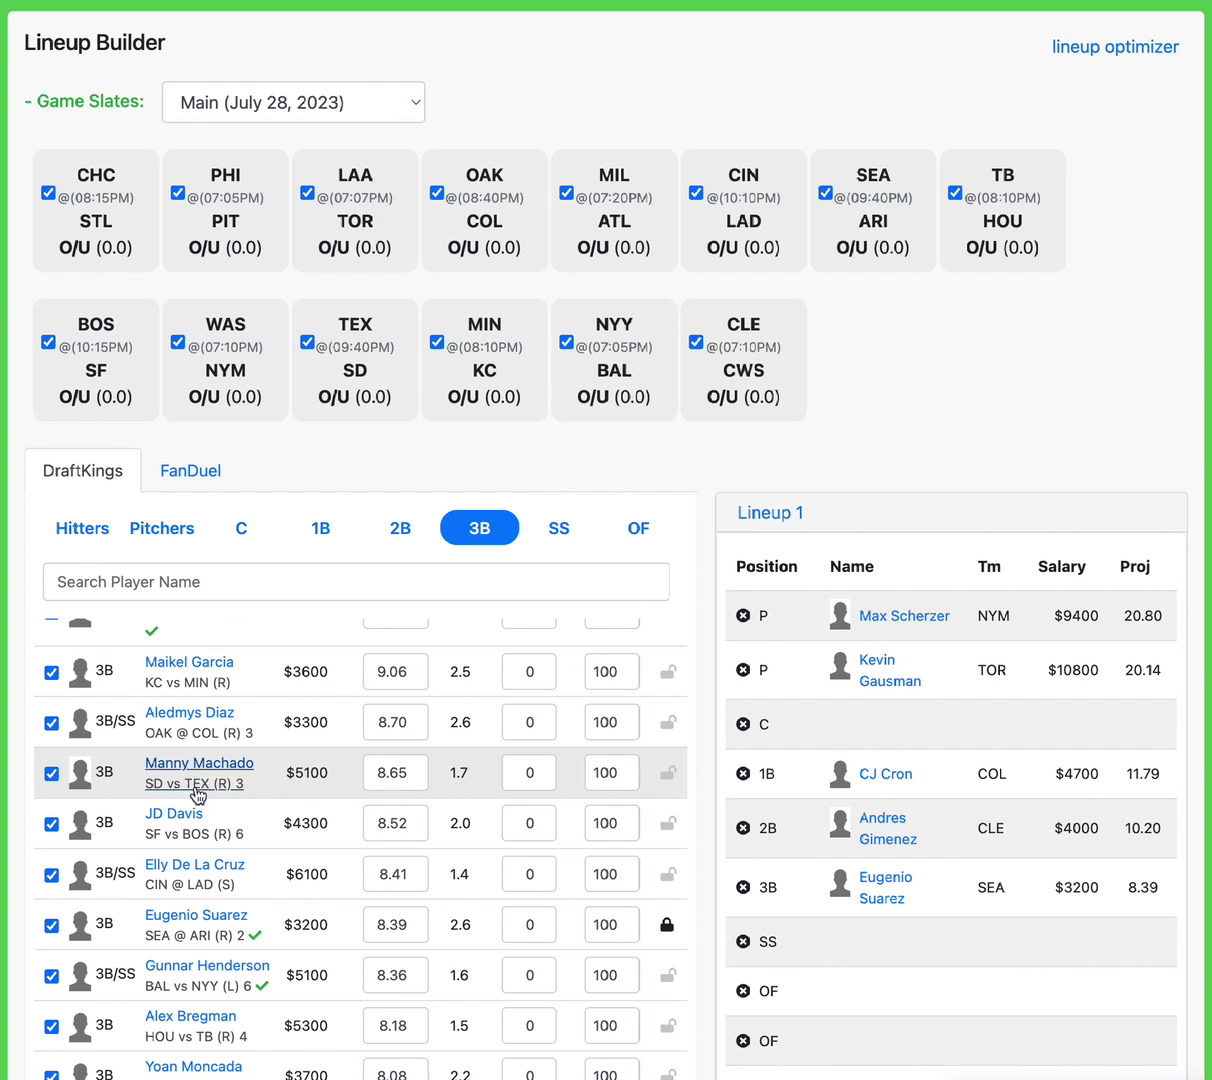
pyautogui.click(290, 928)
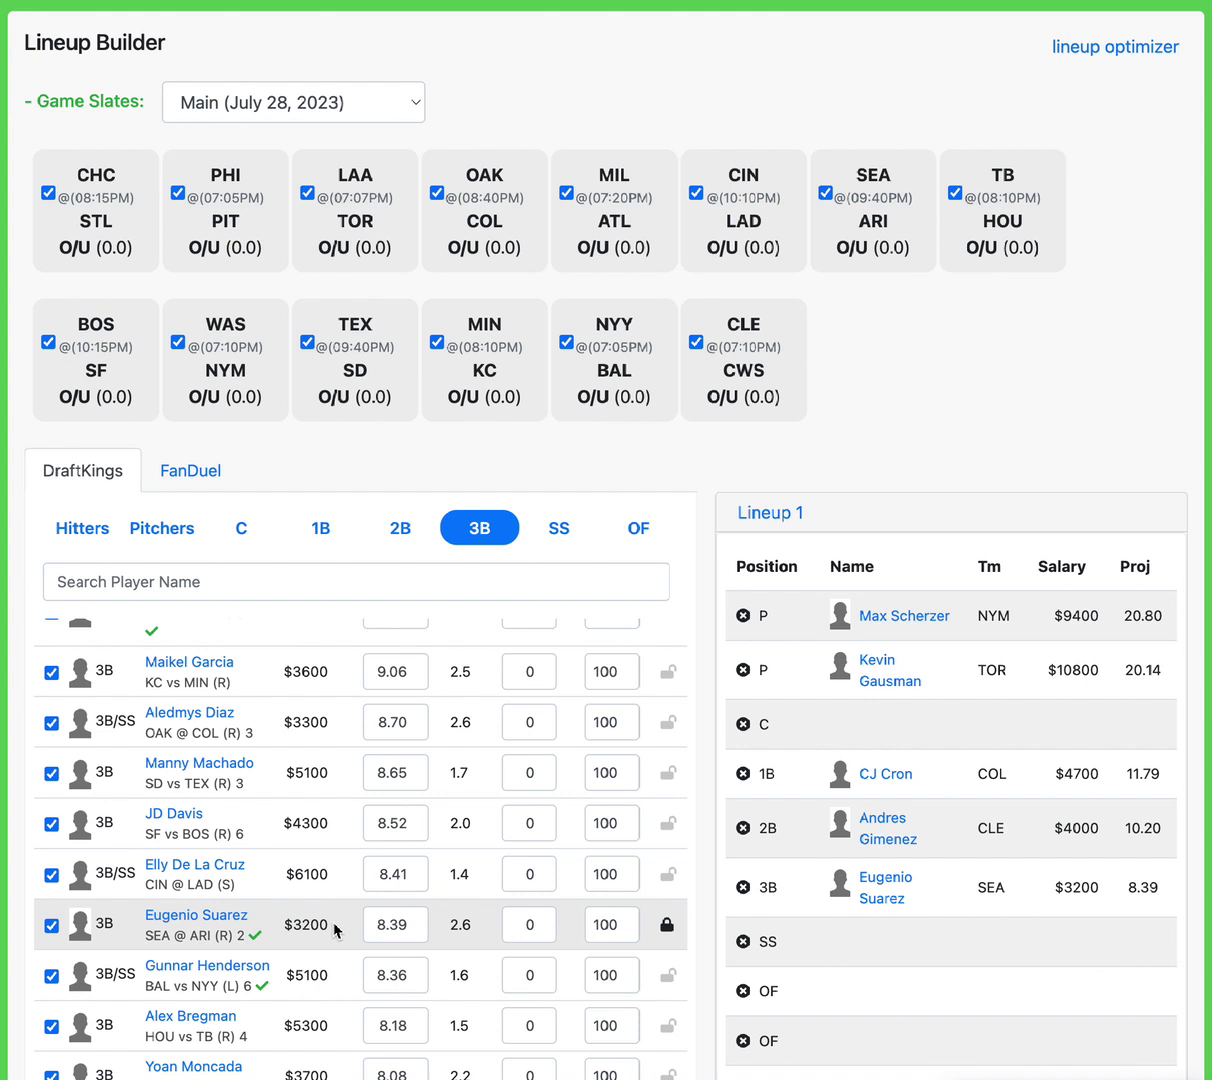
pyautogui.moveTo(330, 925); pyautogui.dragTo(275, 925)
pyautogui.scroll(-1, 1002, 908)
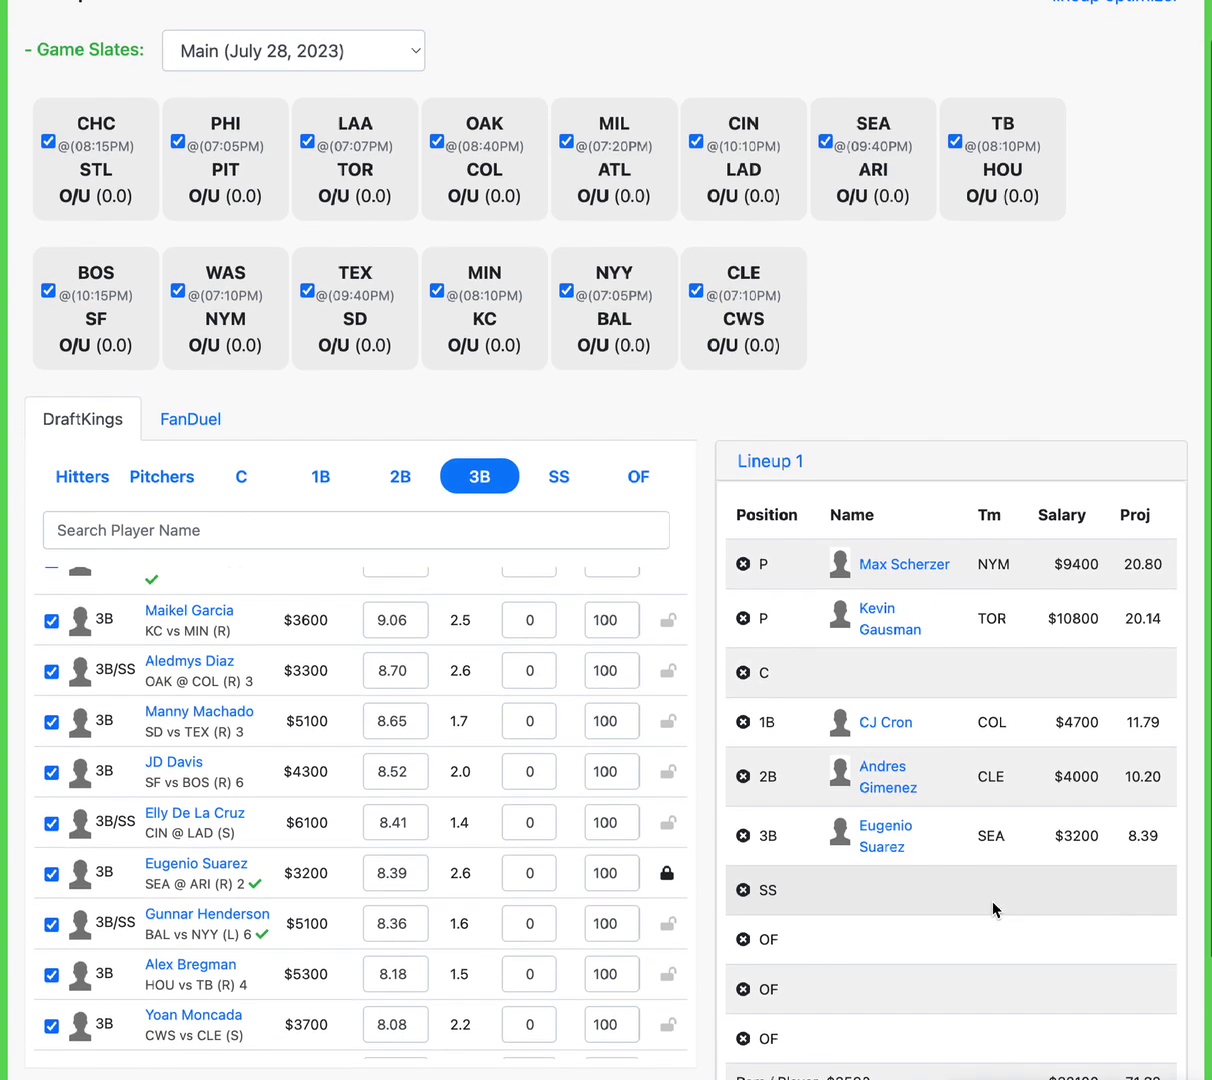
pyautogui.scroll(-1, 943, 590)
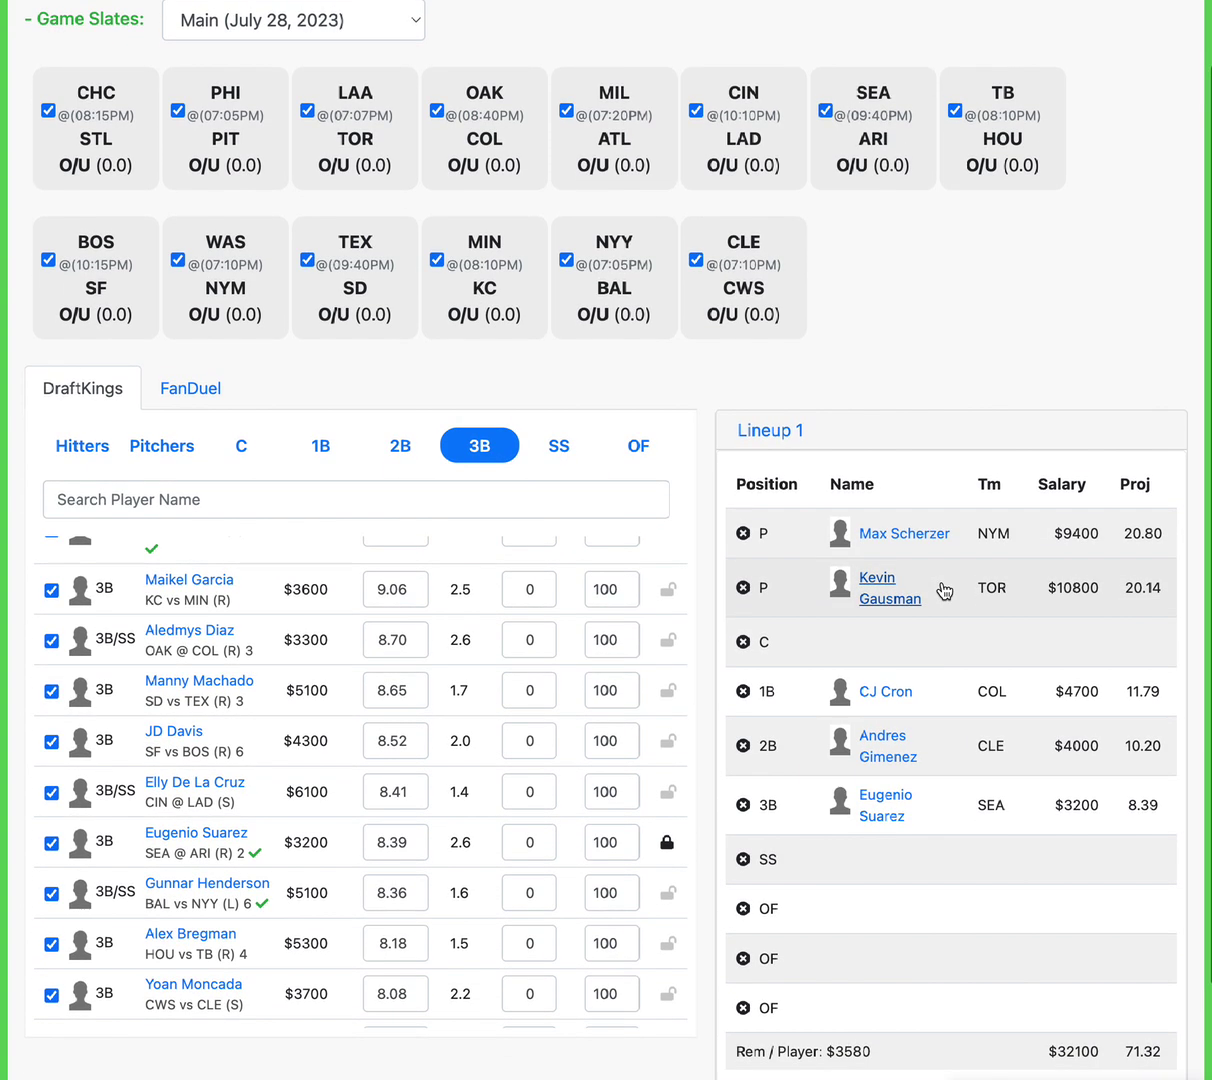
# Step: Show FanDuel pitchers and mark Max Scherzer's $10800 and Joe Musgrove's $9800 salaries
pyautogui.click(186, 382)
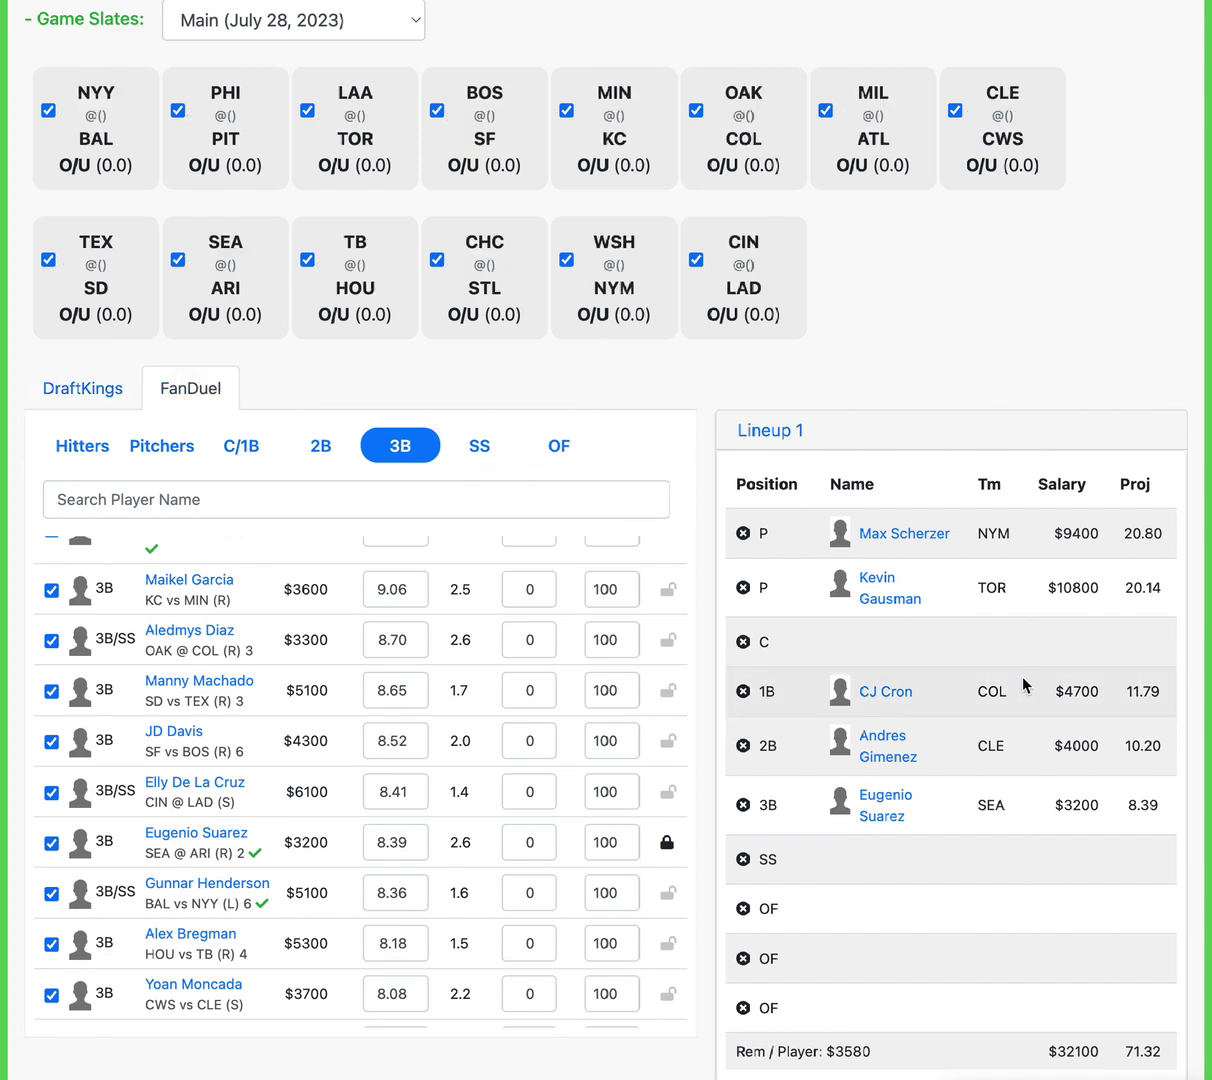
pyautogui.click(152, 452)
pyautogui.scroll(1, 390, 733)
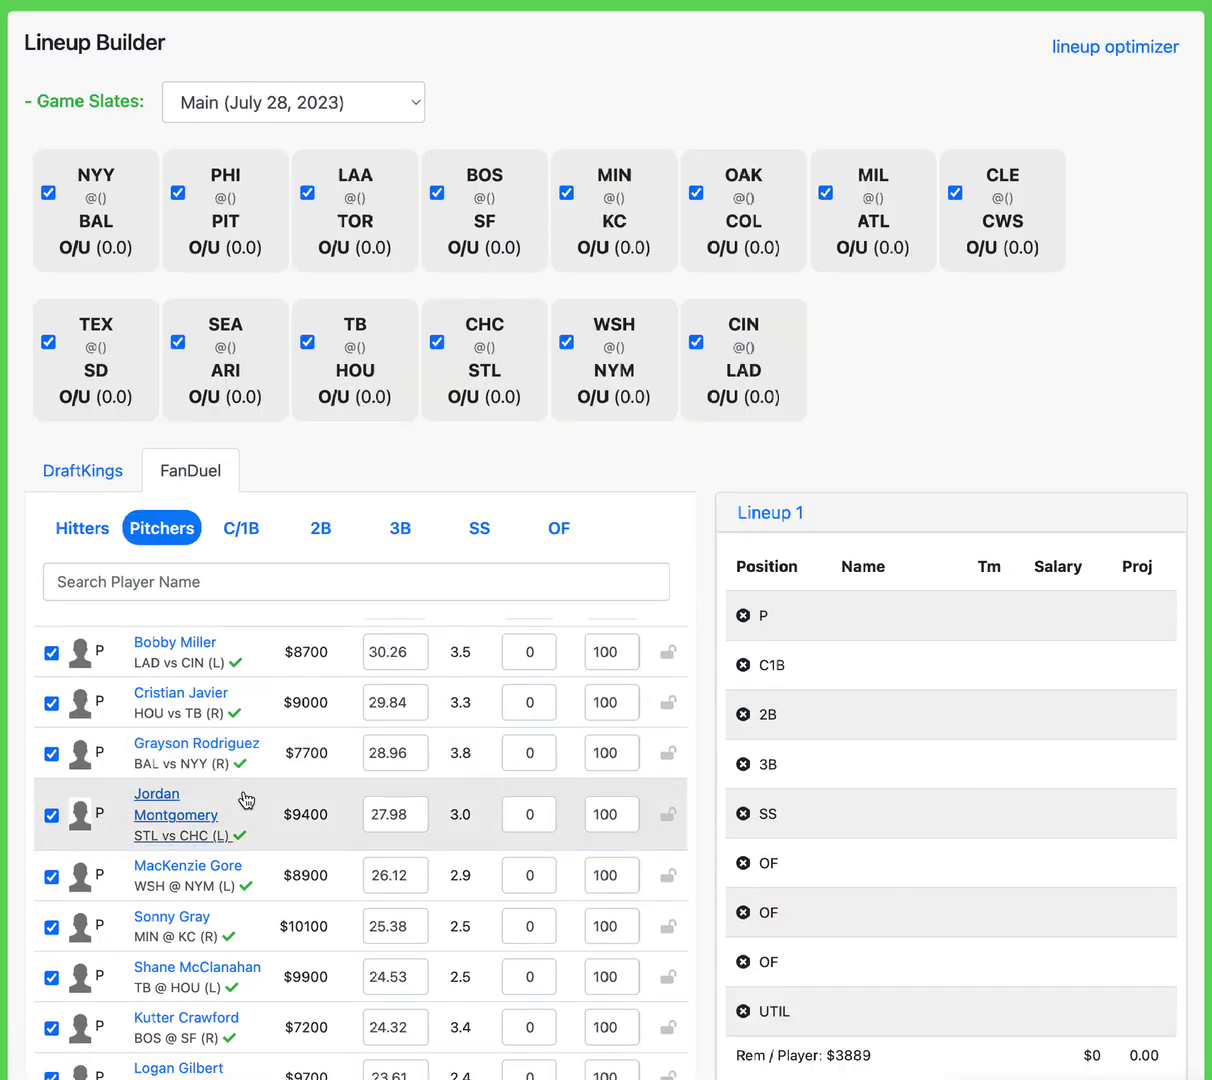
pyautogui.scroll(5, 295, 740)
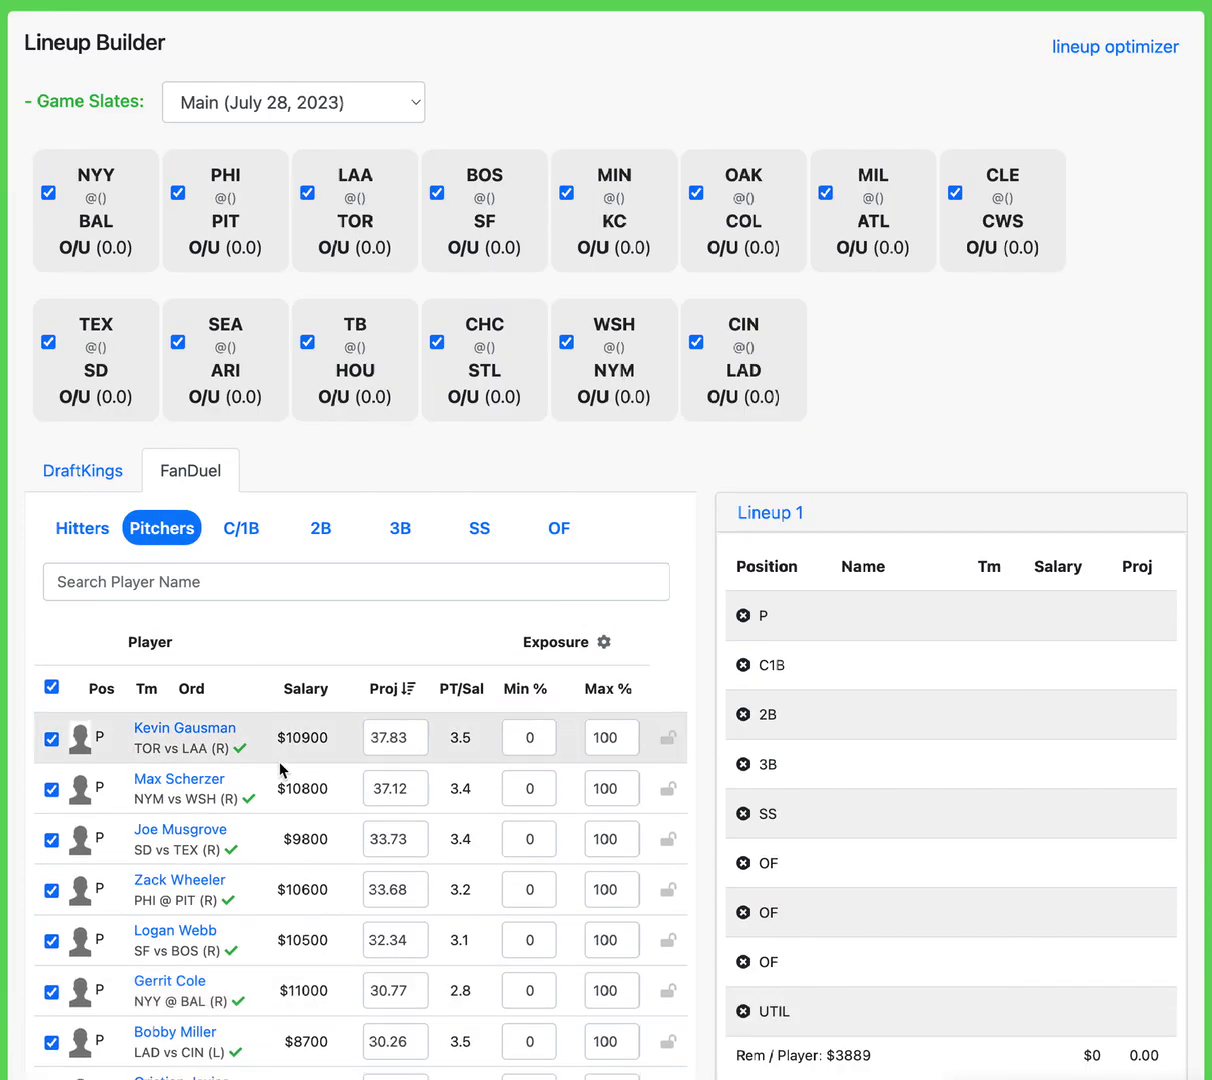
pyautogui.moveTo(272, 790)
pyautogui.mouseDown()
pyautogui.moveTo(341, 790)
pyautogui.moveTo(270, 790)
pyautogui.mouseUp()
pyautogui.click(345, 798)
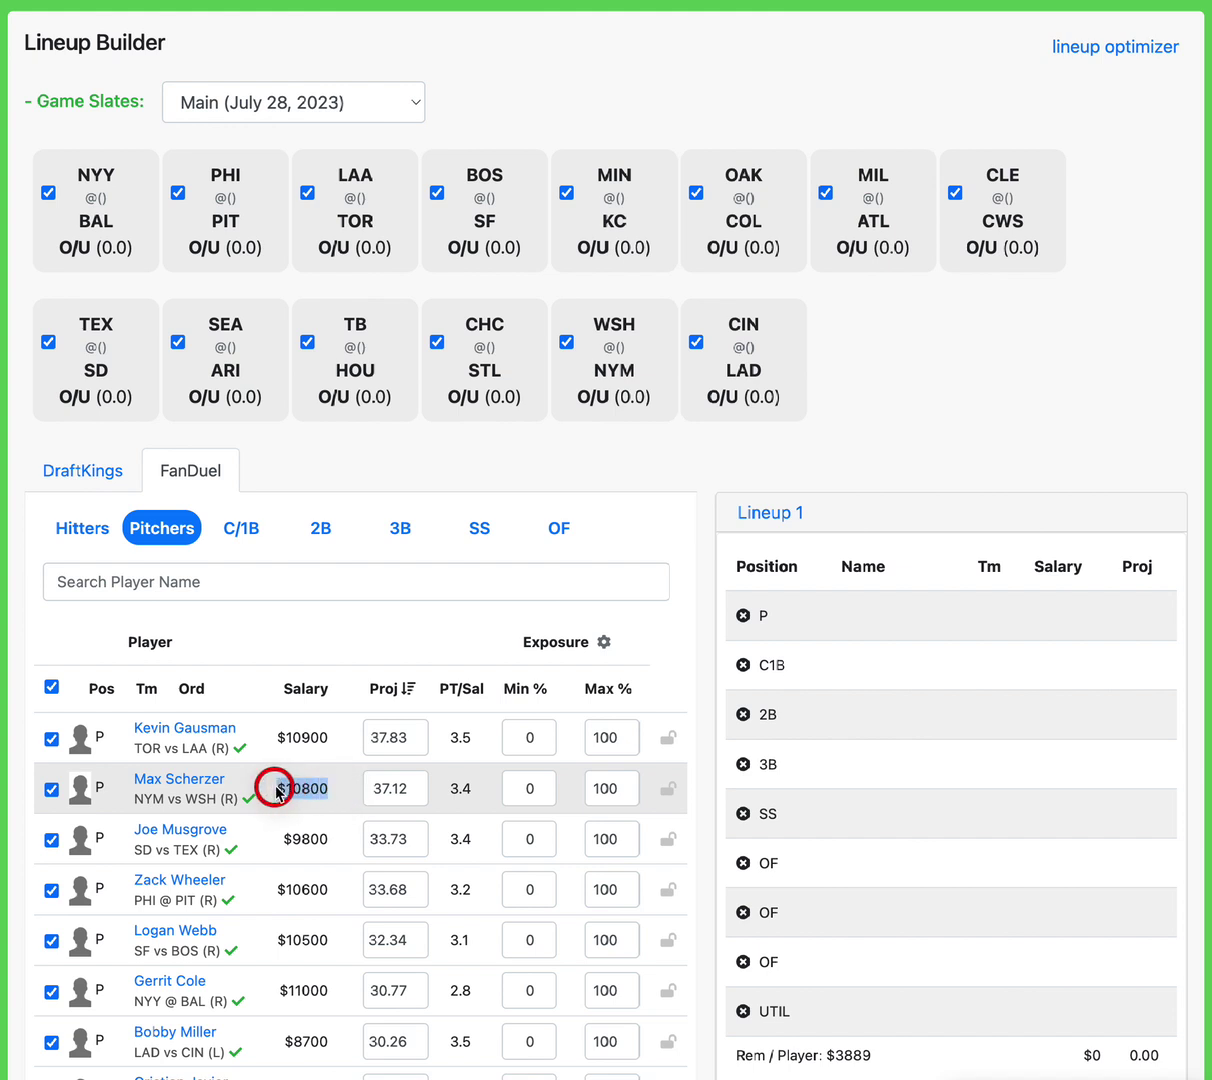
pyautogui.click(279, 793)
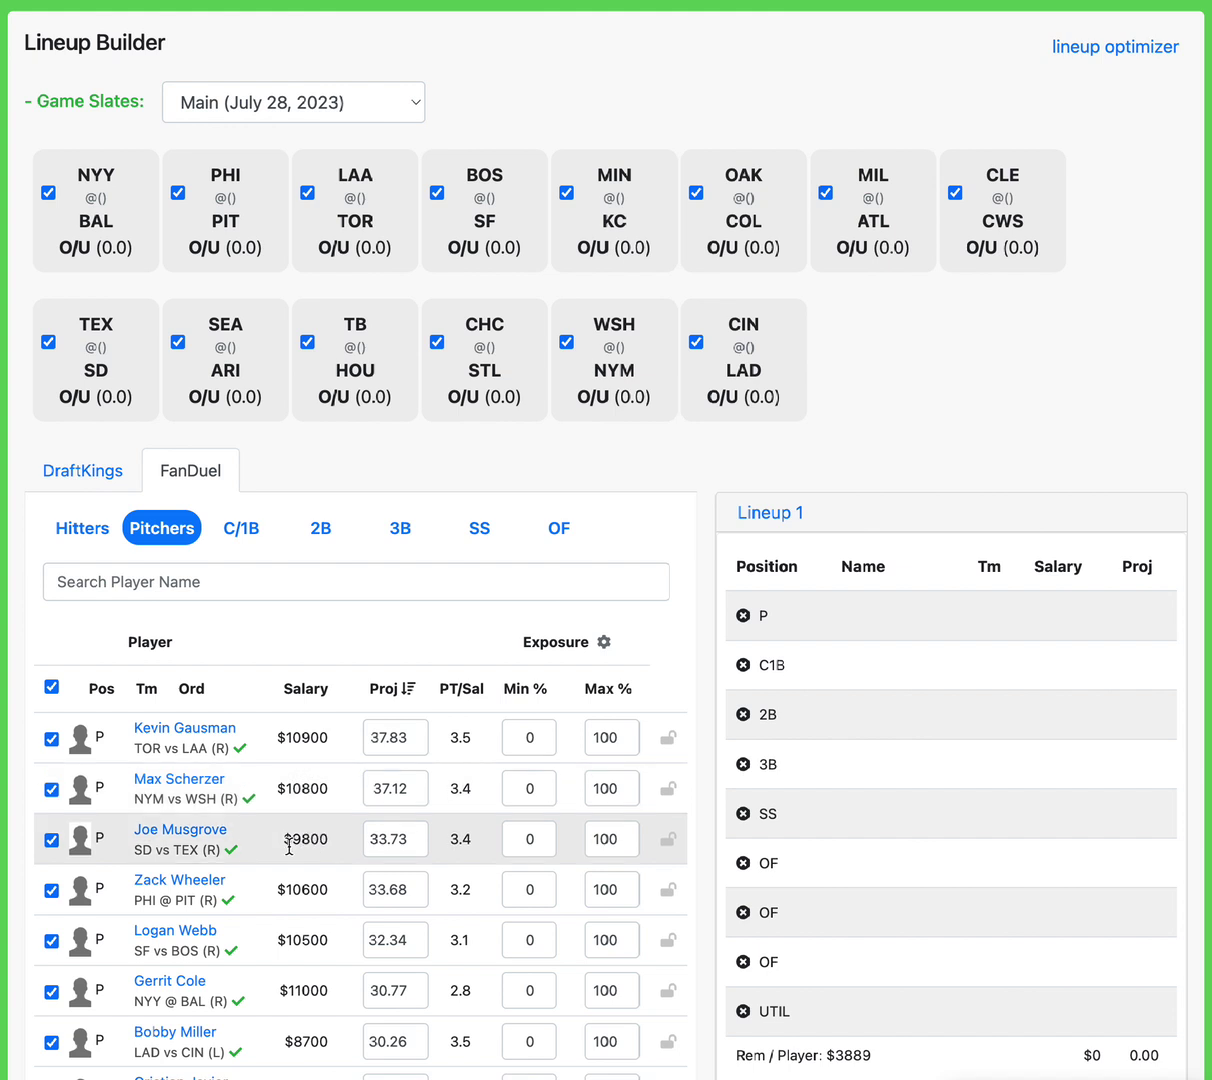
pyautogui.moveTo(278, 842); pyautogui.dragTo(346, 845)
pyautogui.click(343, 851)
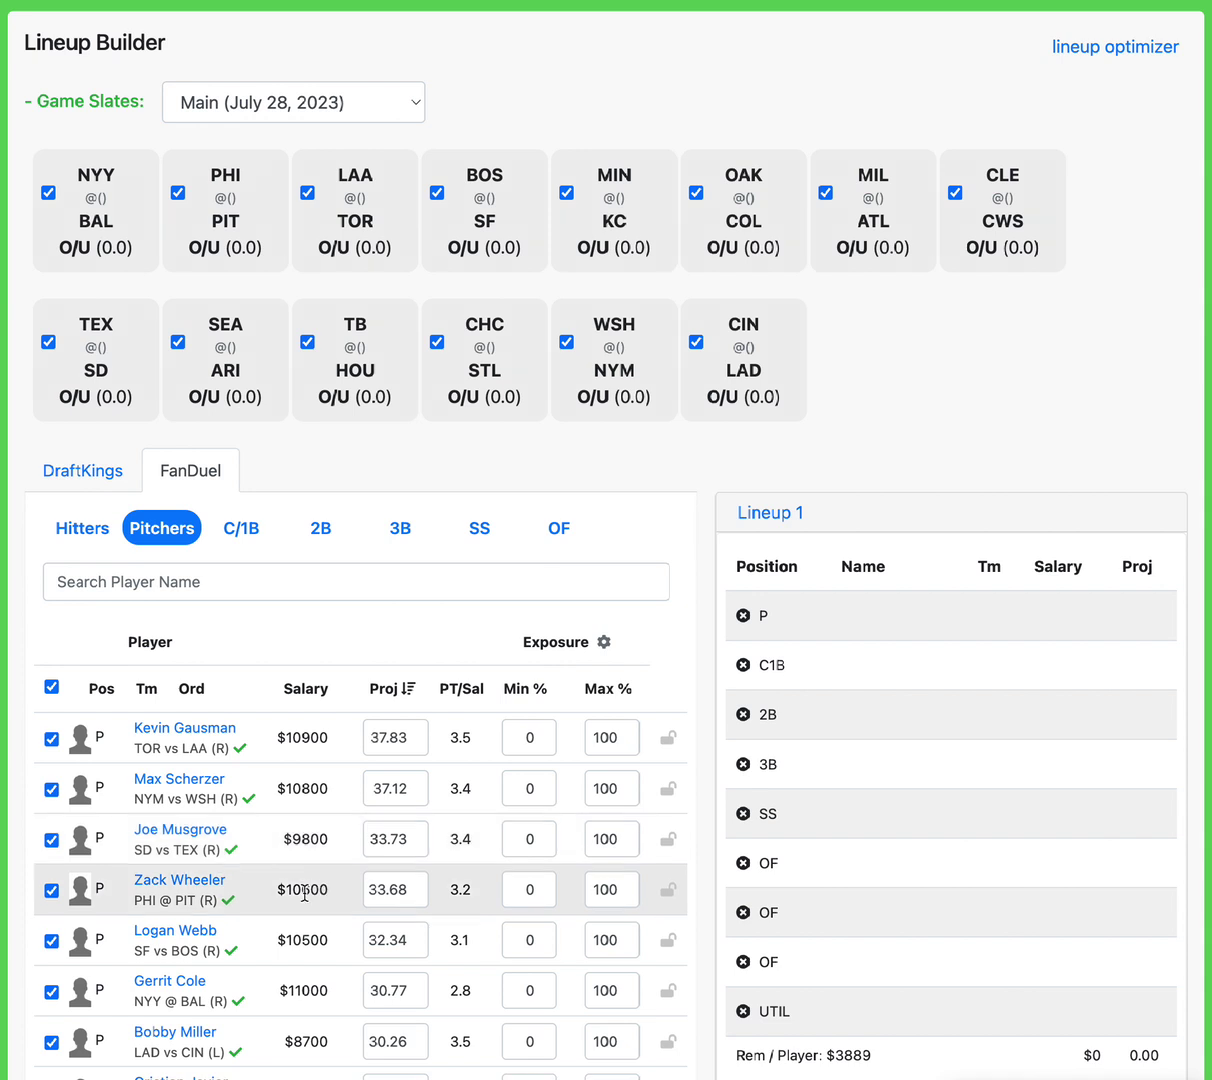
# Step: Lock Kevin Gausman at P for $10900, then show the Hitters list
pyautogui.scroll(-1, 320, 890)
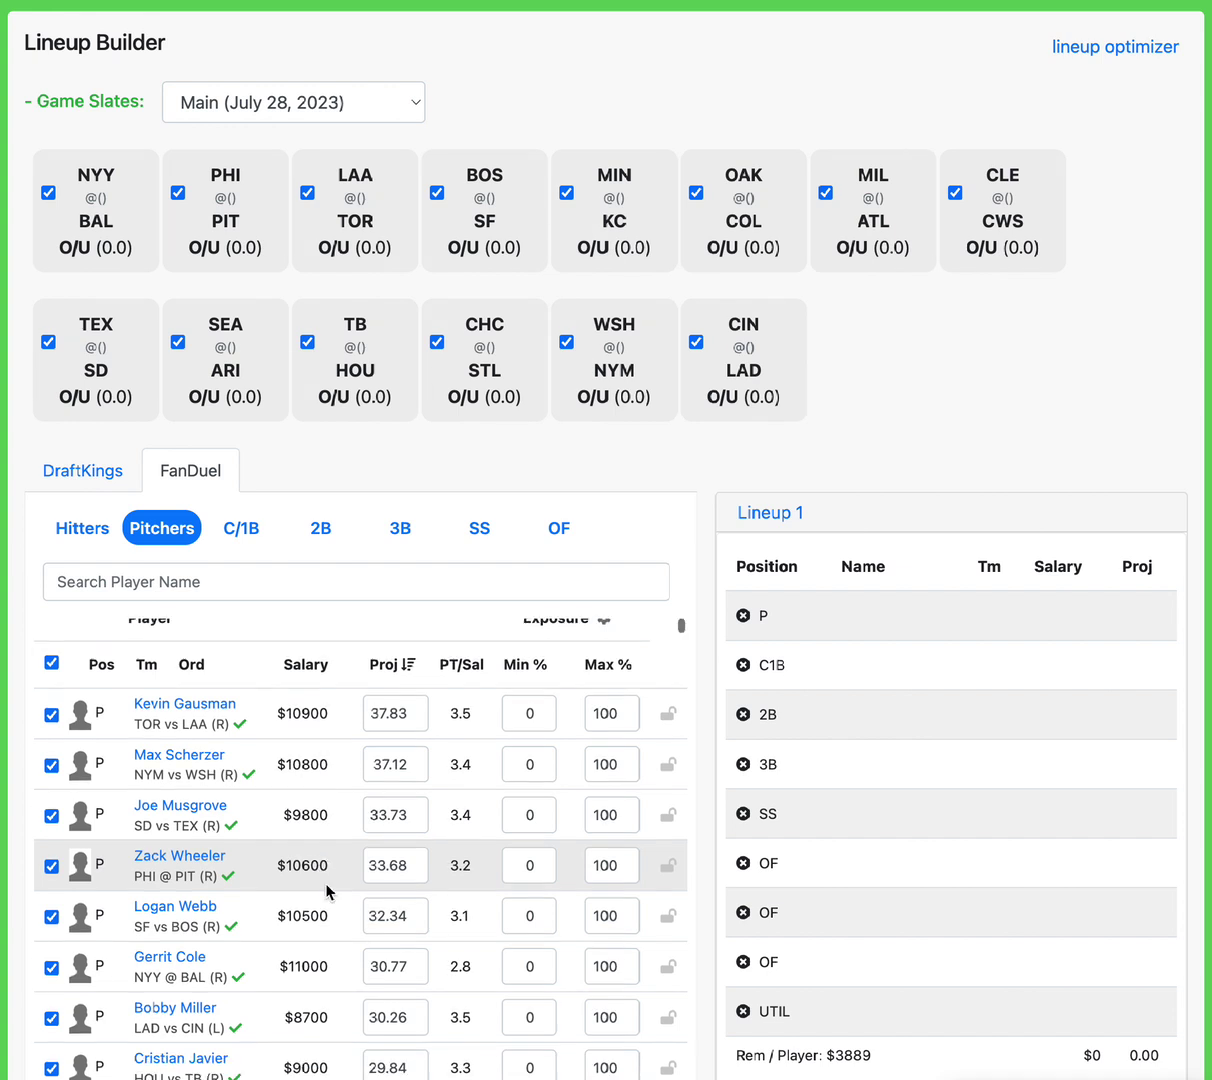
pyautogui.scroll(1, 326, 886)
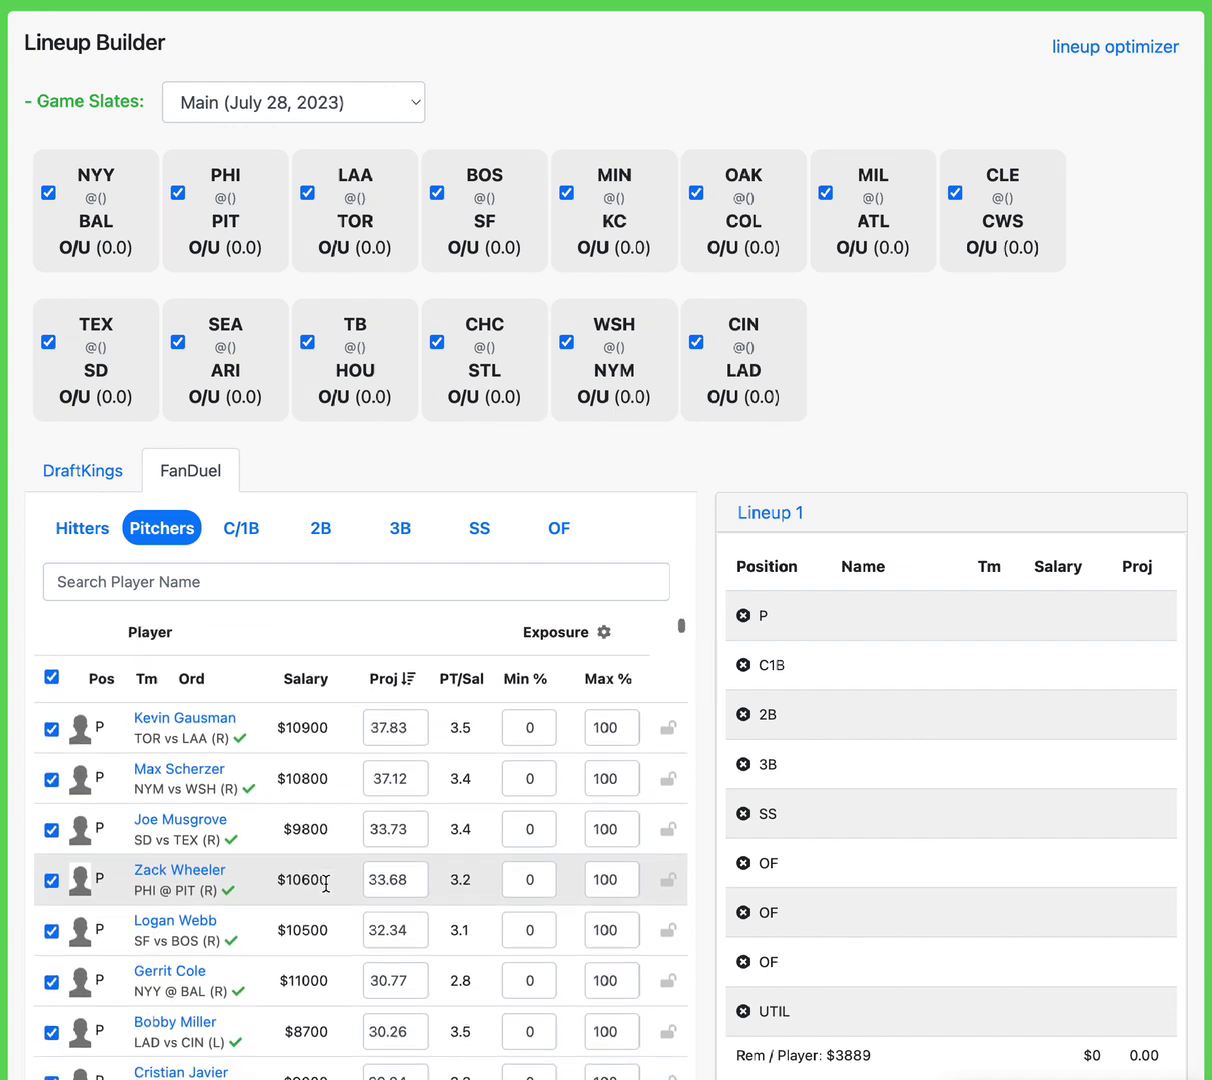
pyautogui.scroll(1, 325, 884)
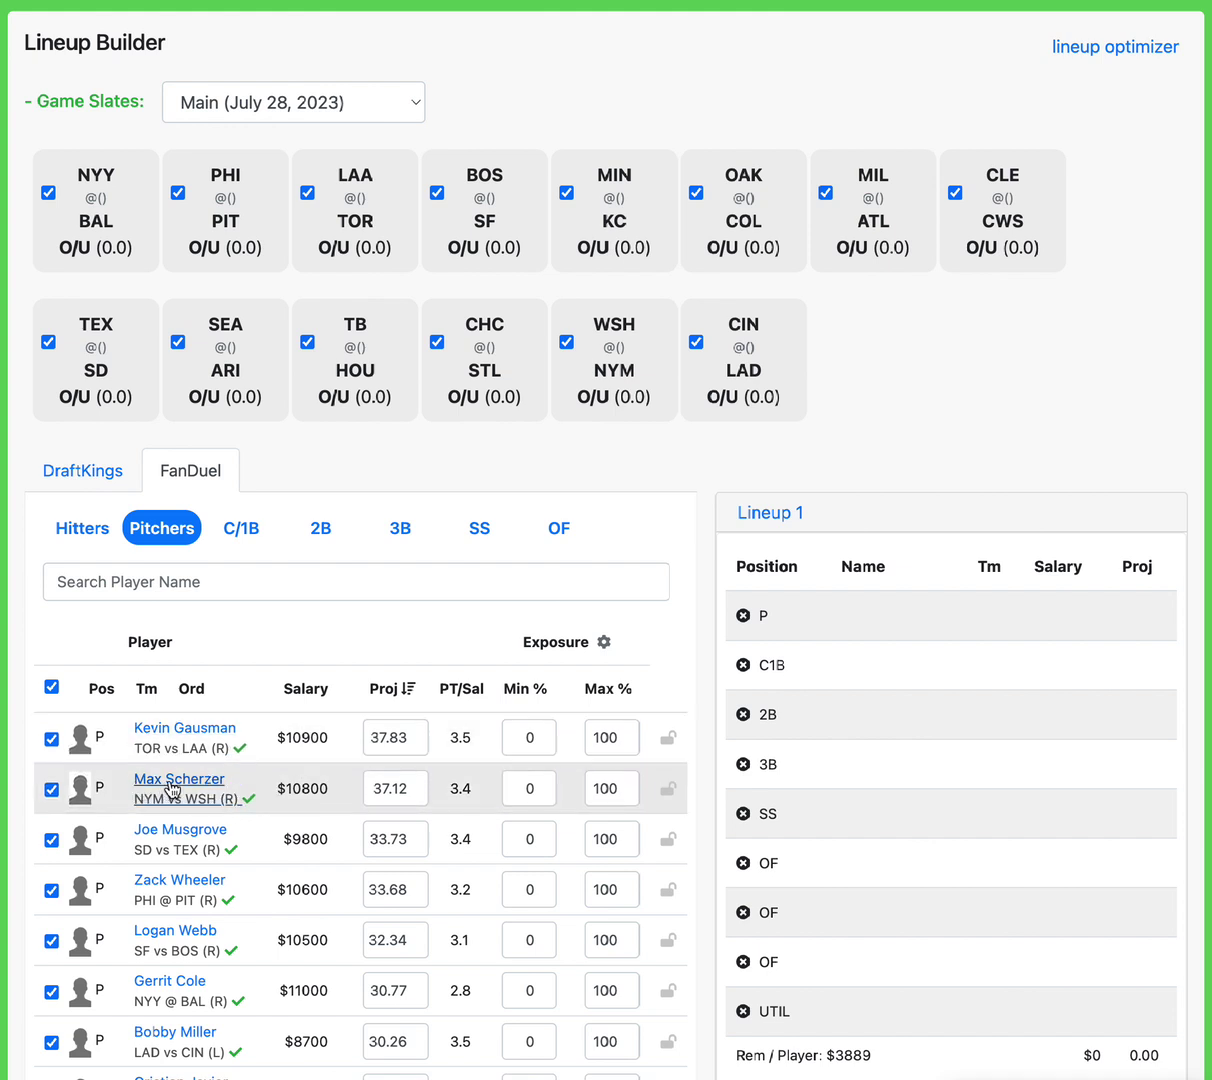
pyautogui.click(667, 740)
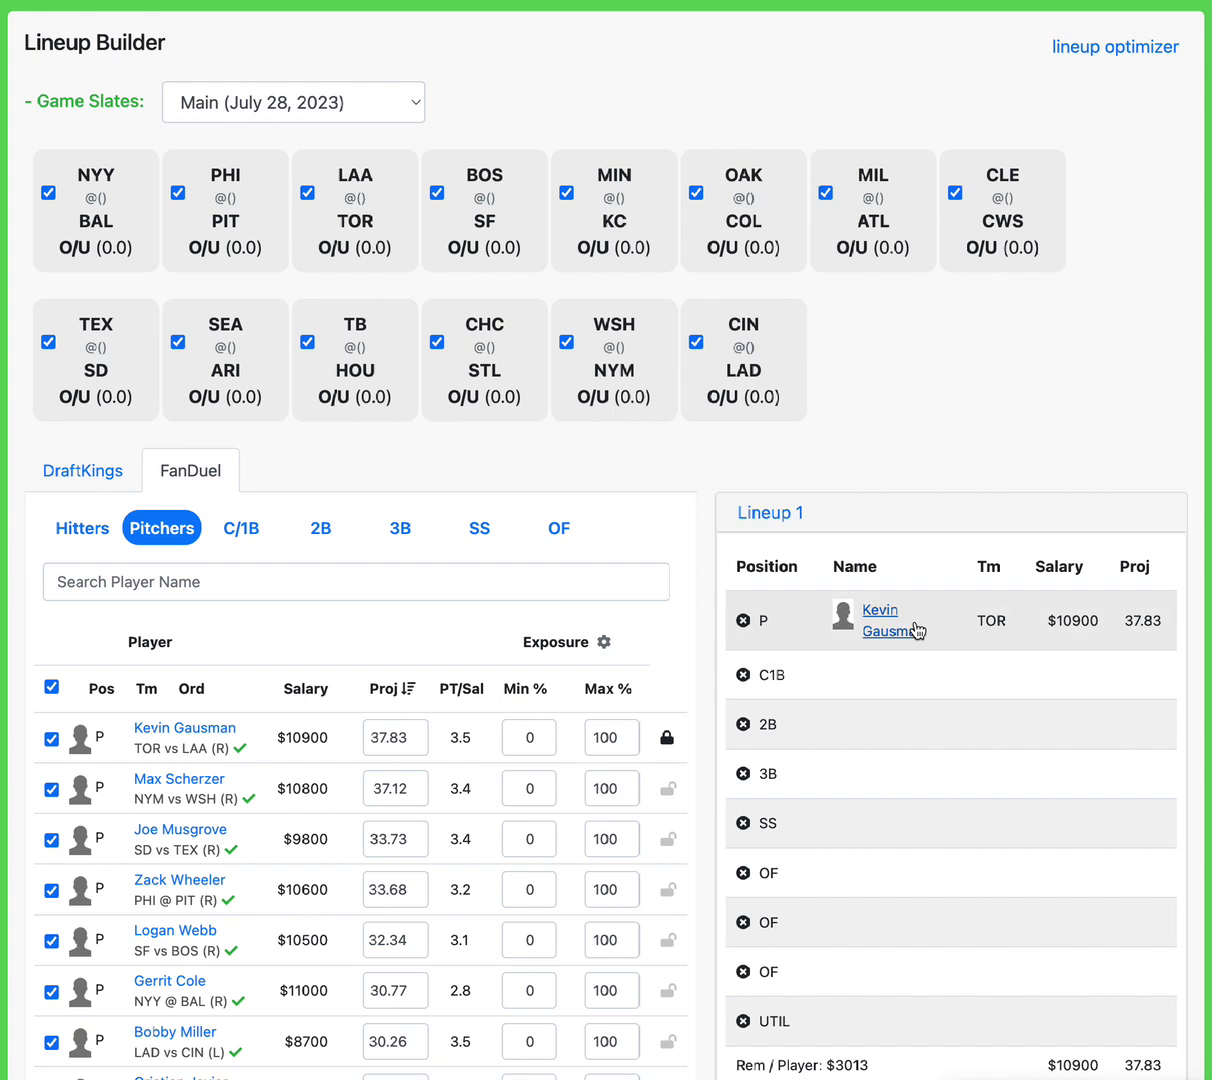
pyautogui.click(78, 530)
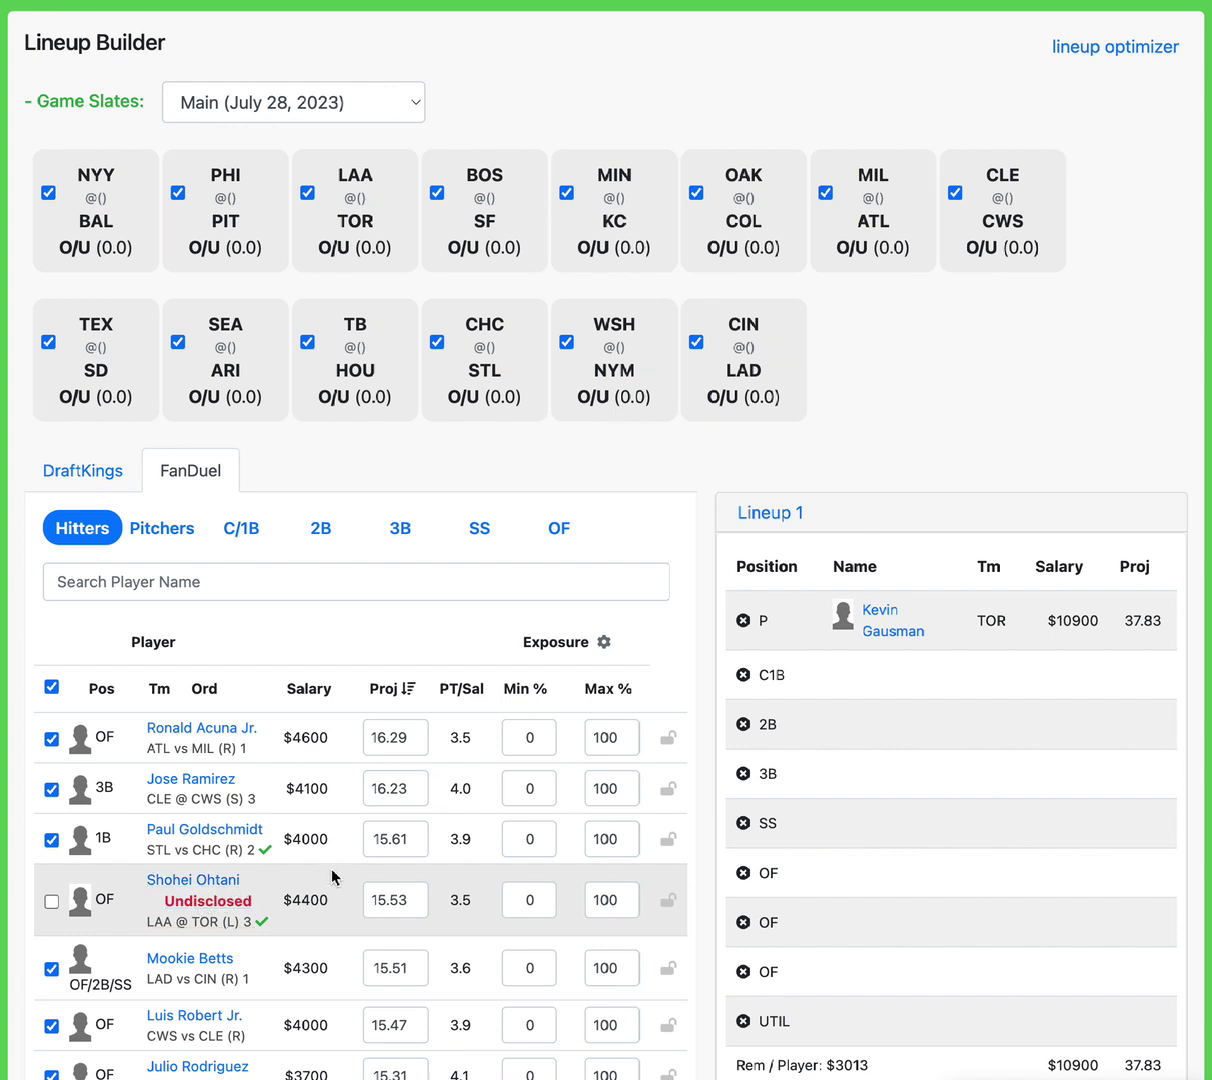
pyautogui.scroll(-1, 340, 878)
pyautogui.scroll(-5, 342, 880)
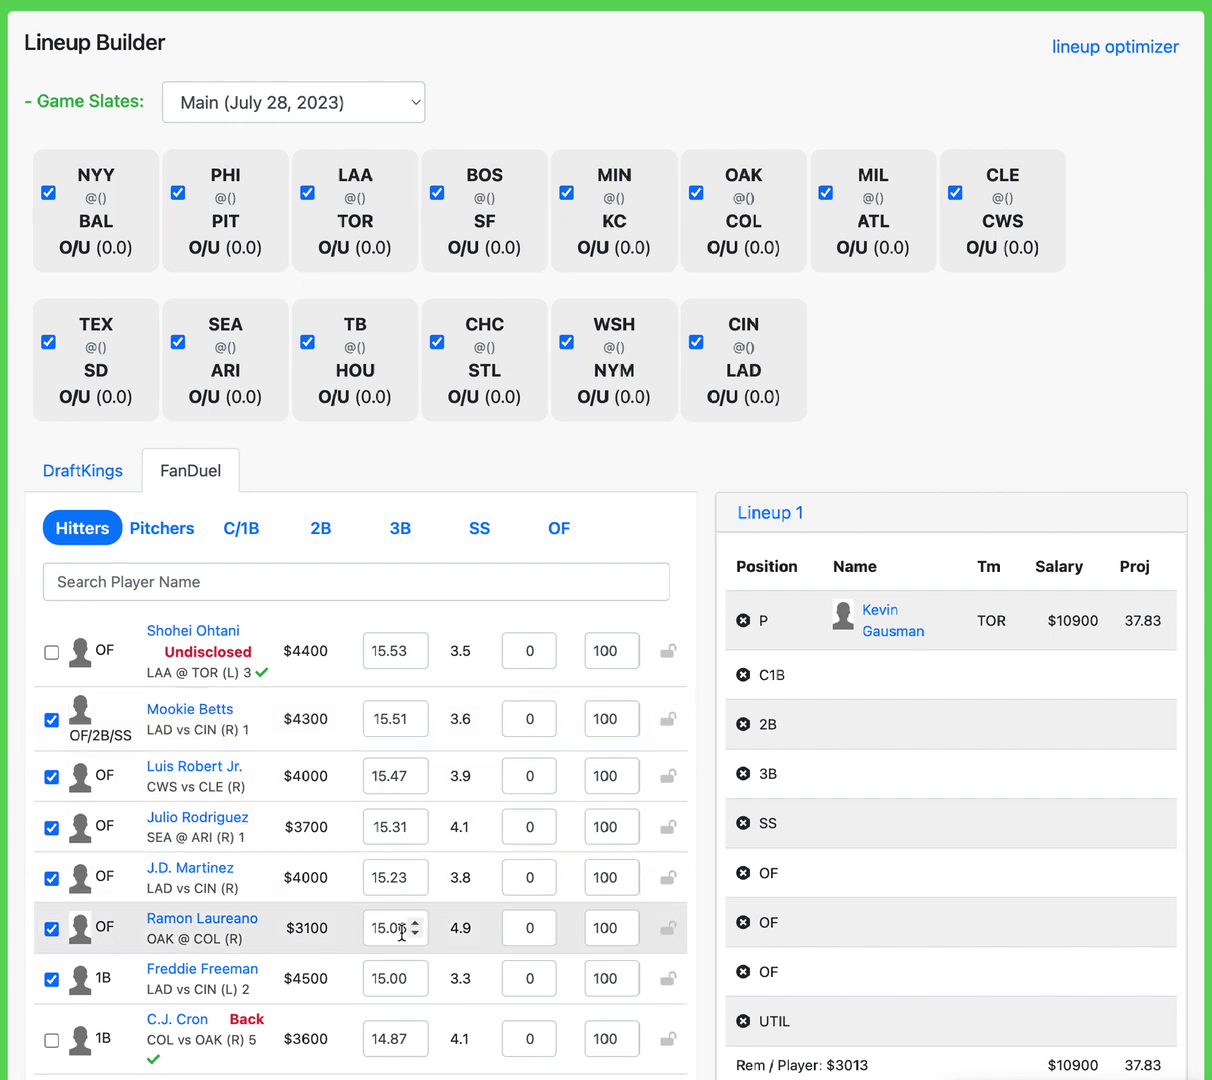
# Step: Lock Ramon Laureano into an OF slot and Andres Gimenez at 2B
pyautogui.click(669, 932)
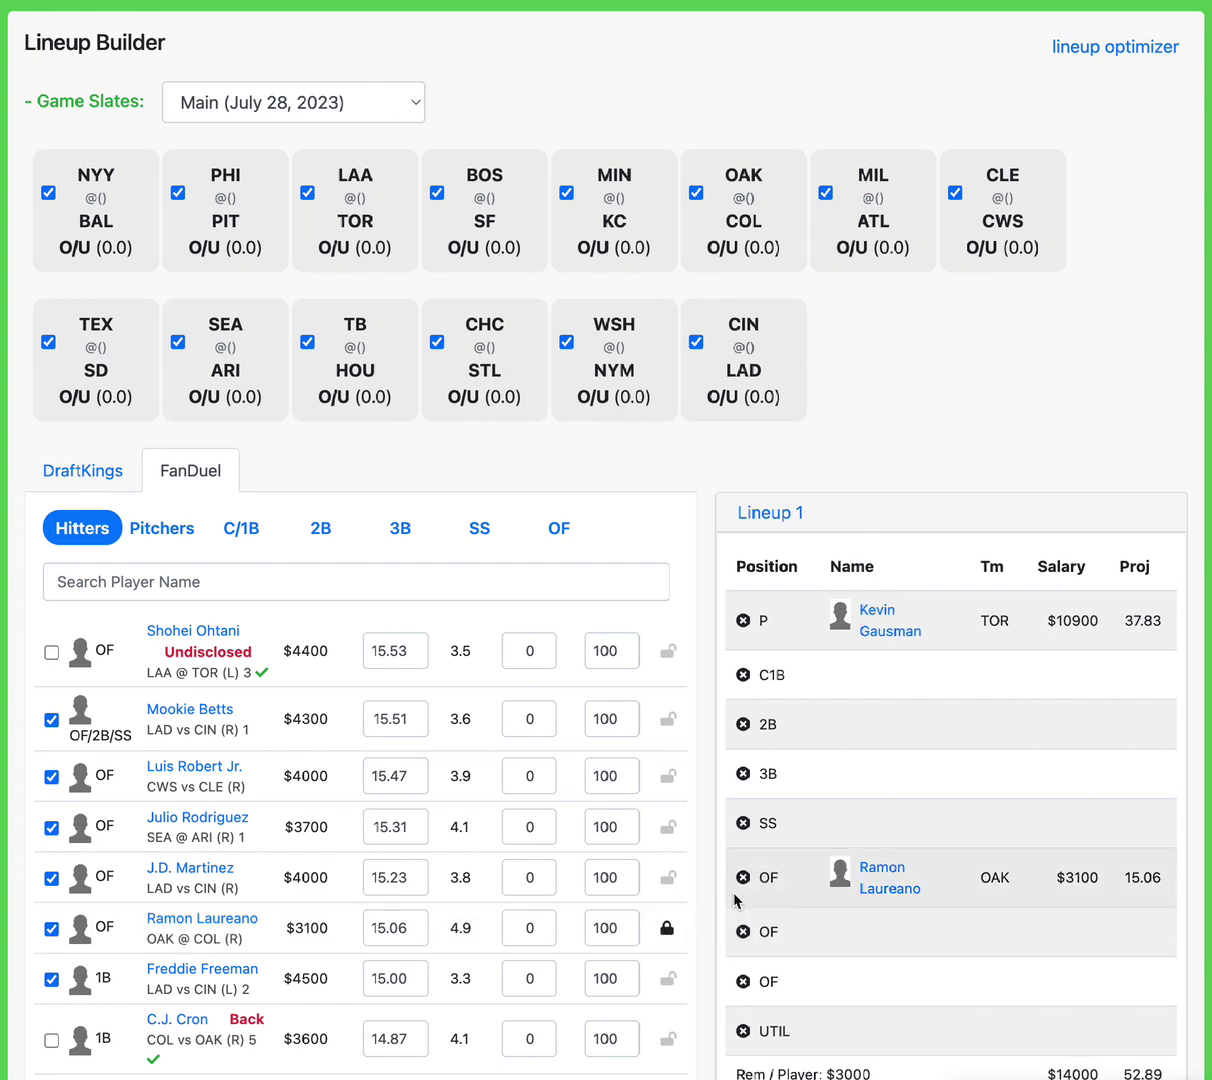
pyautogui.scroll(-2, 418, 855)
pyautogui.scroll(-5, 418, 855)
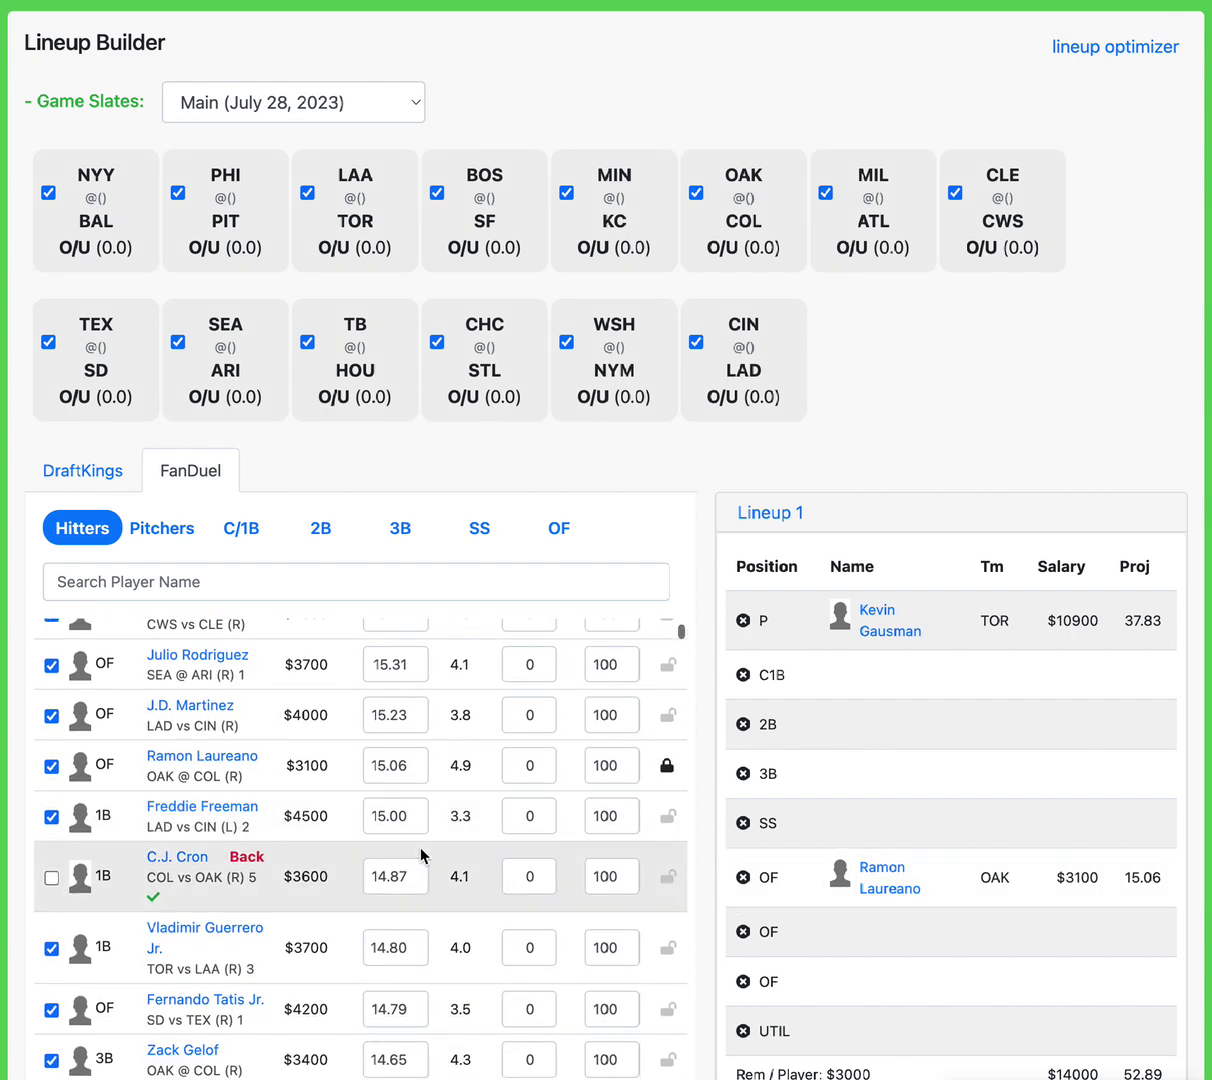
pyautogui.scroll(-3, 425, 847)
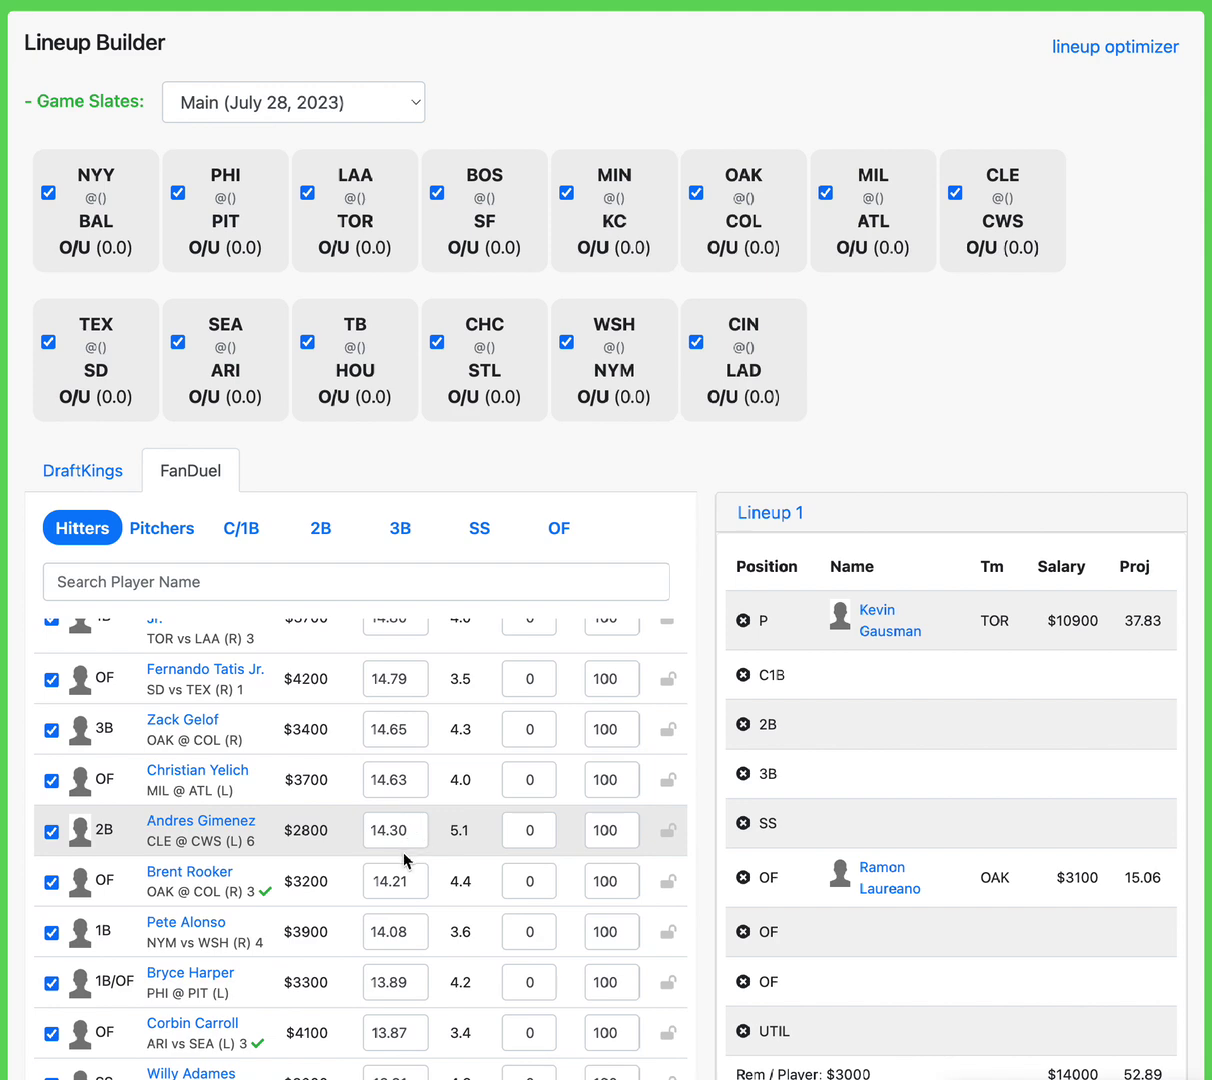
pyautogui.click(666, 835)
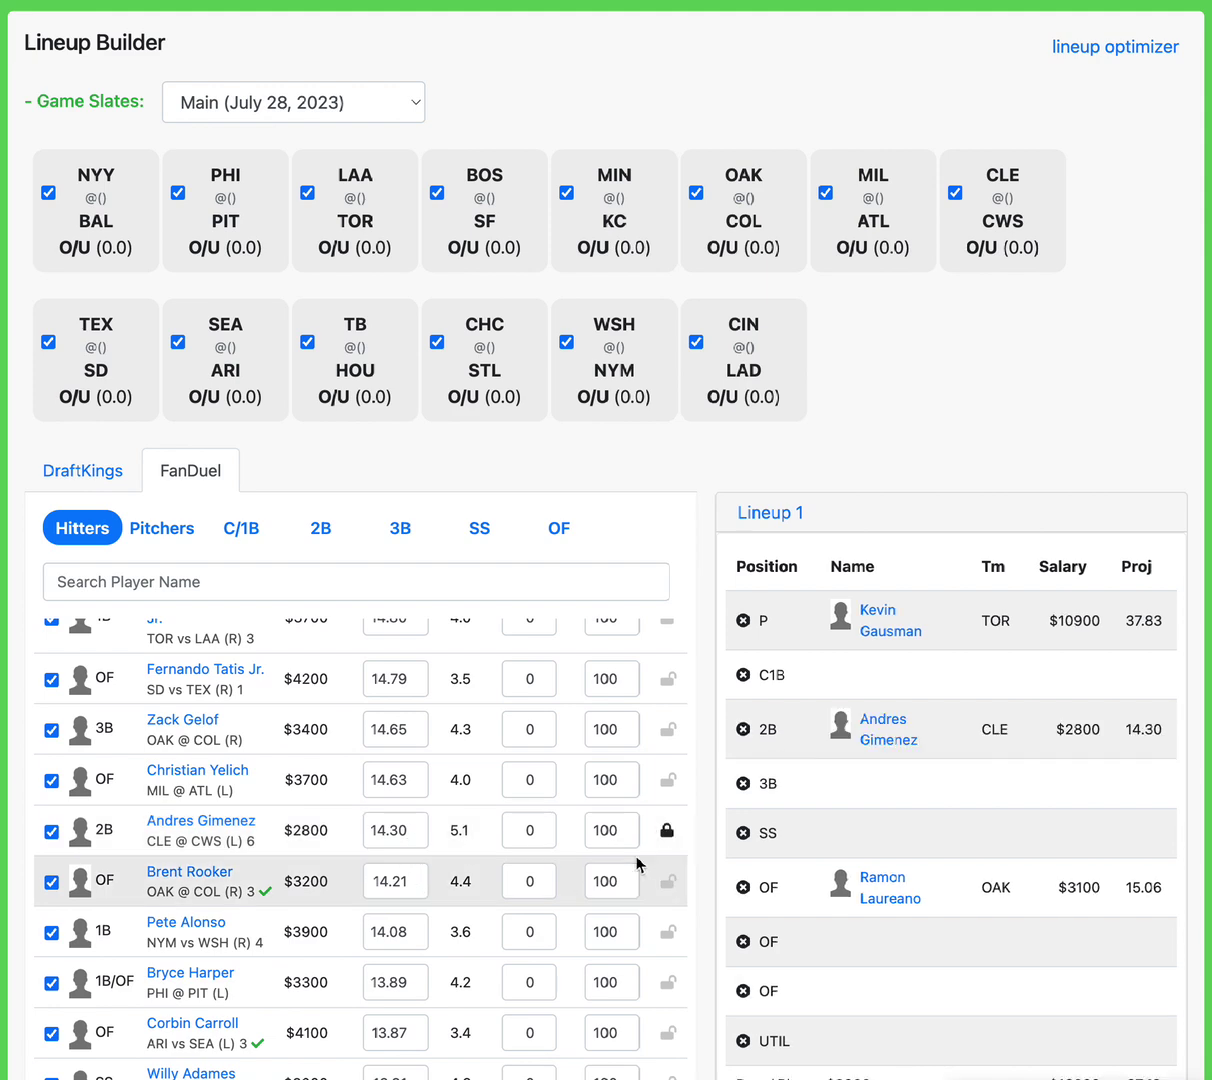
# Step: Find Brent Rooker in the hitters list and lock him into an OF slot
pyautogui.scroll(-3, 463, 895)
pyautogui.scroll(-9, 463, 898)
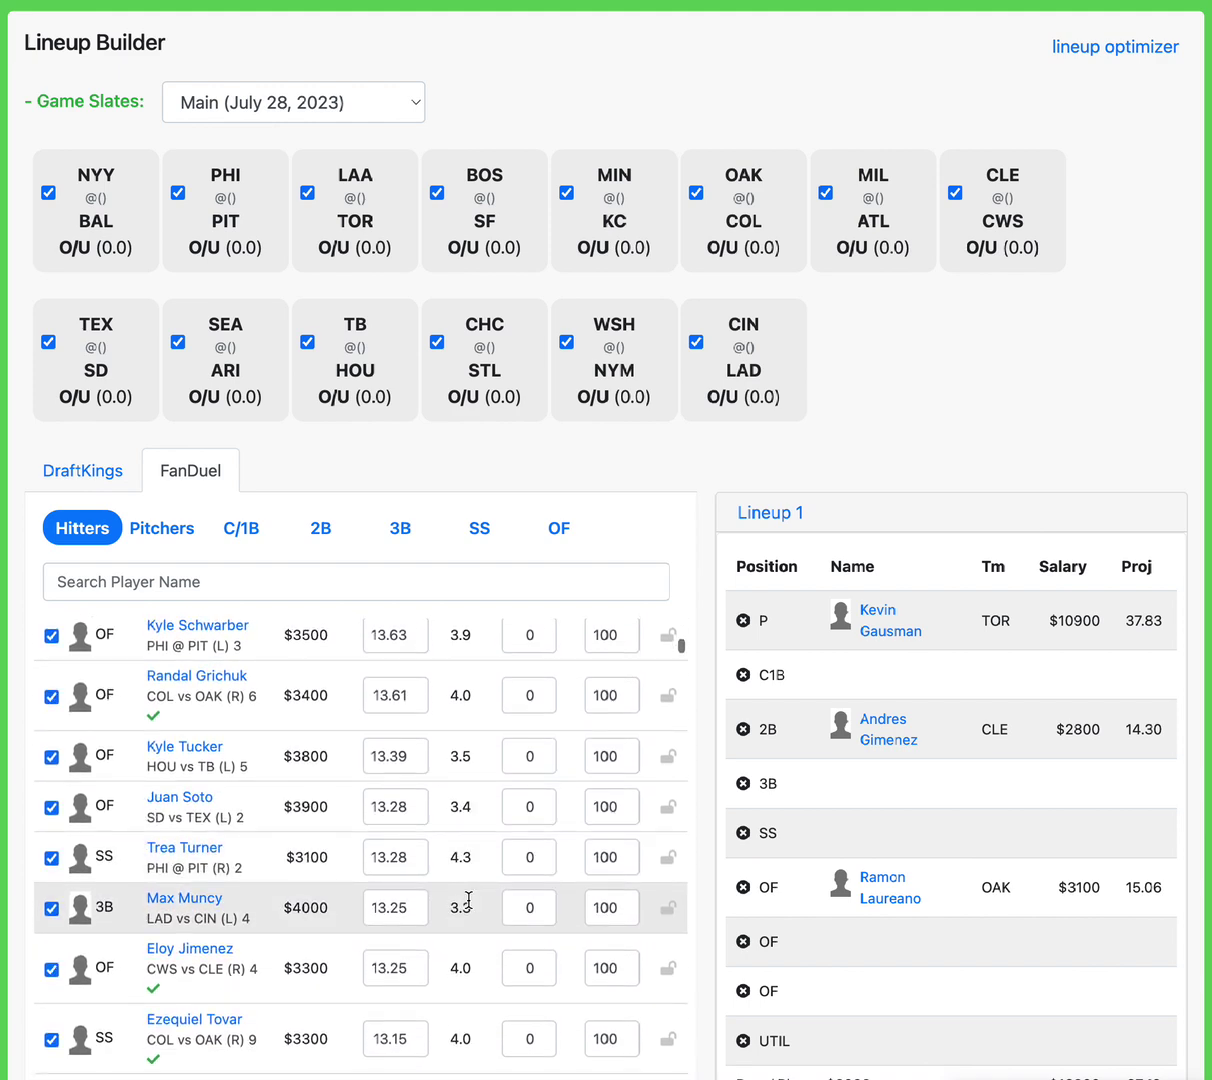
pyautogui.scroll(-1, 468, 897)
pyautogui.scroll(-1, 491, 831)
pyautogui.scroll(-9, 490, 830)
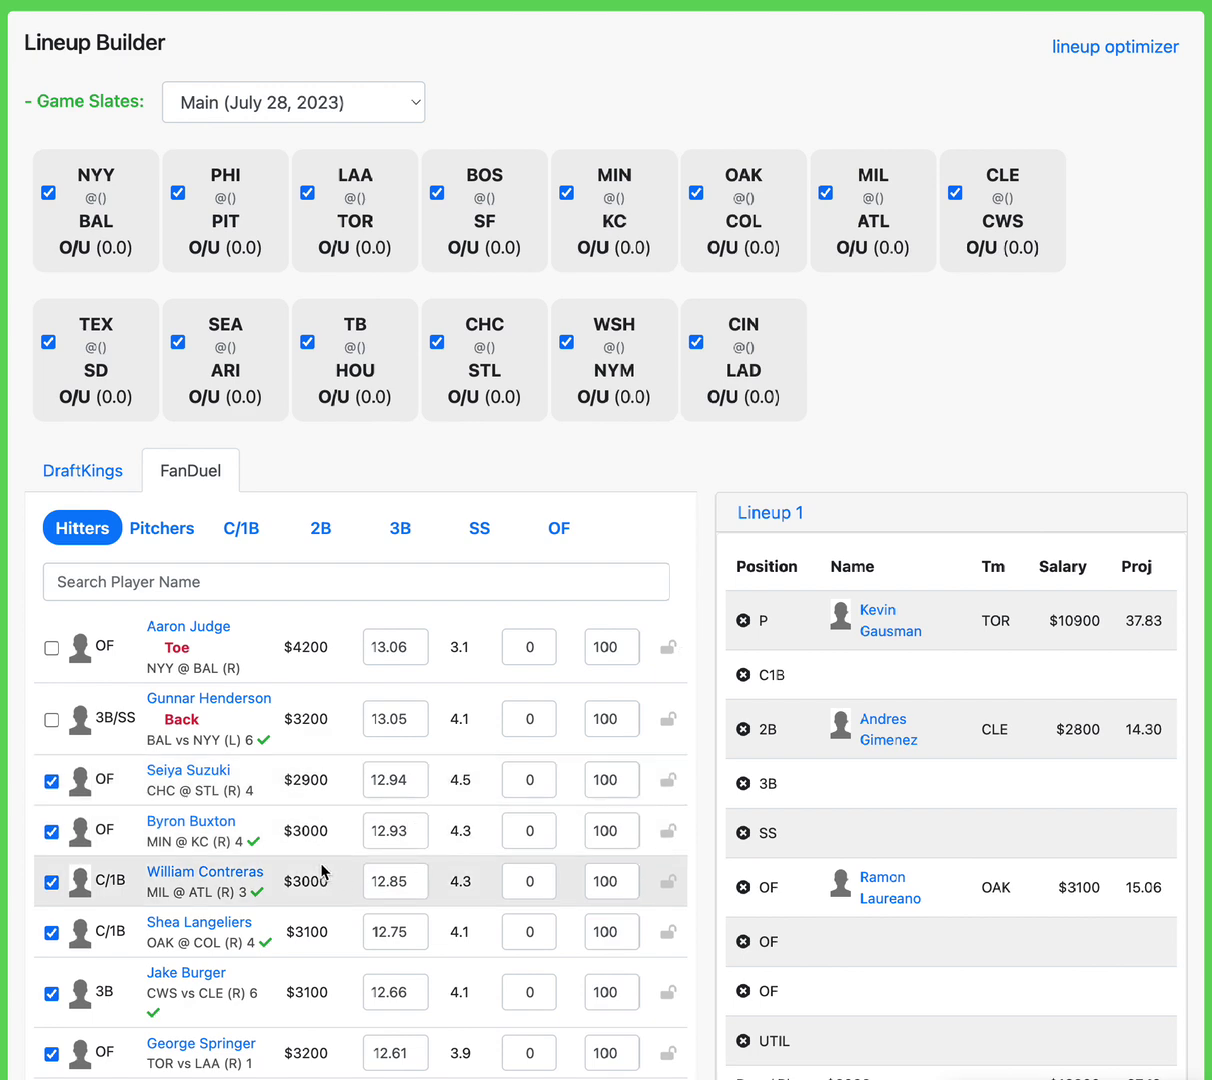
pyautogui.scroll(2, 312, 923)
pyautogui.scroll(15, 312, 923)
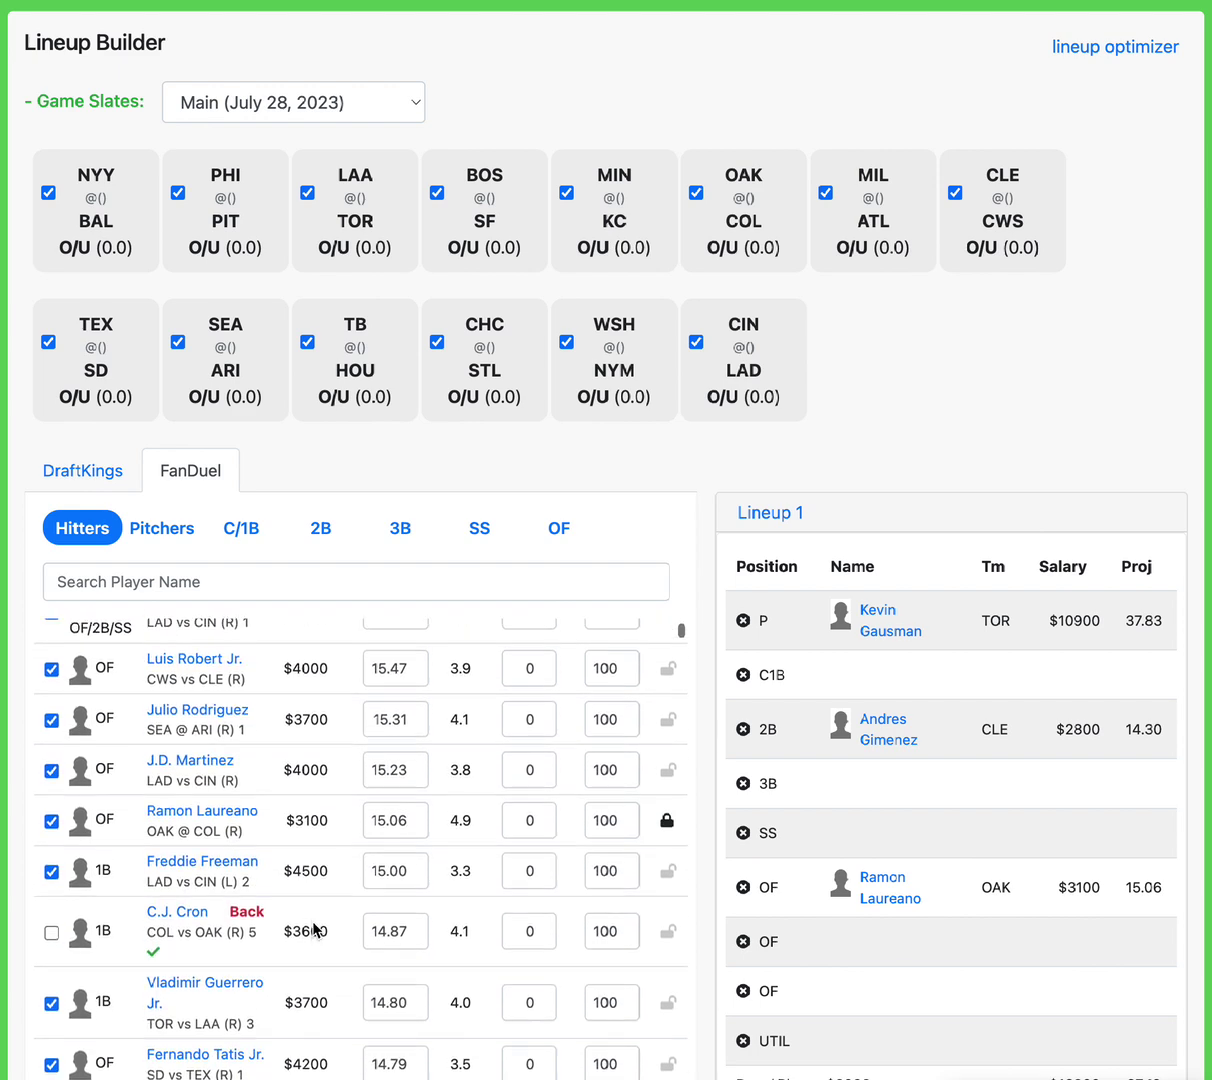
pyautogui.scroll(-8, 313, 926)
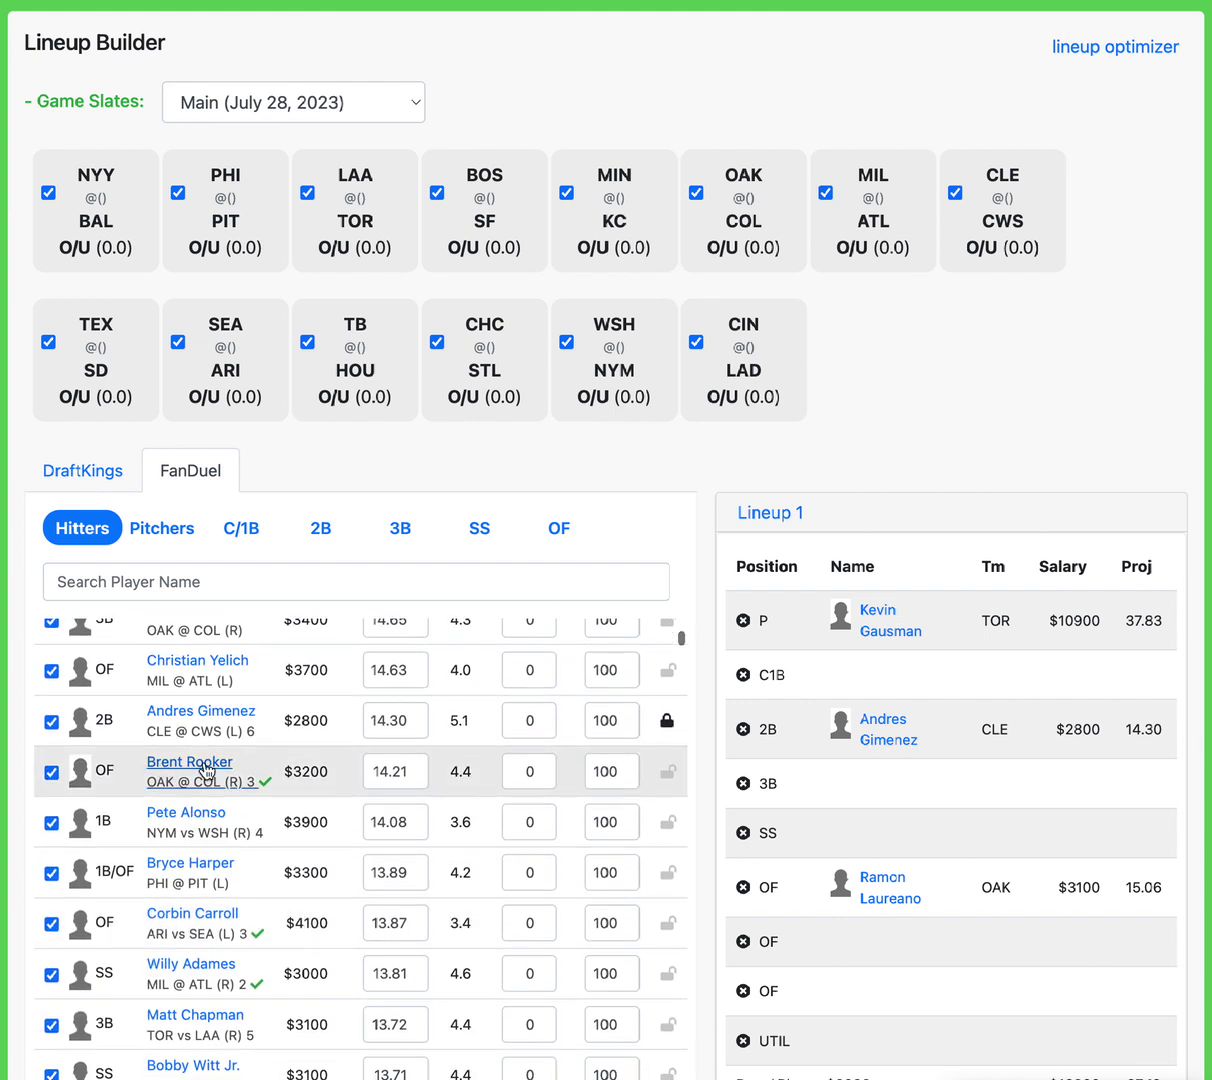
pyautogui.click(668, 775)
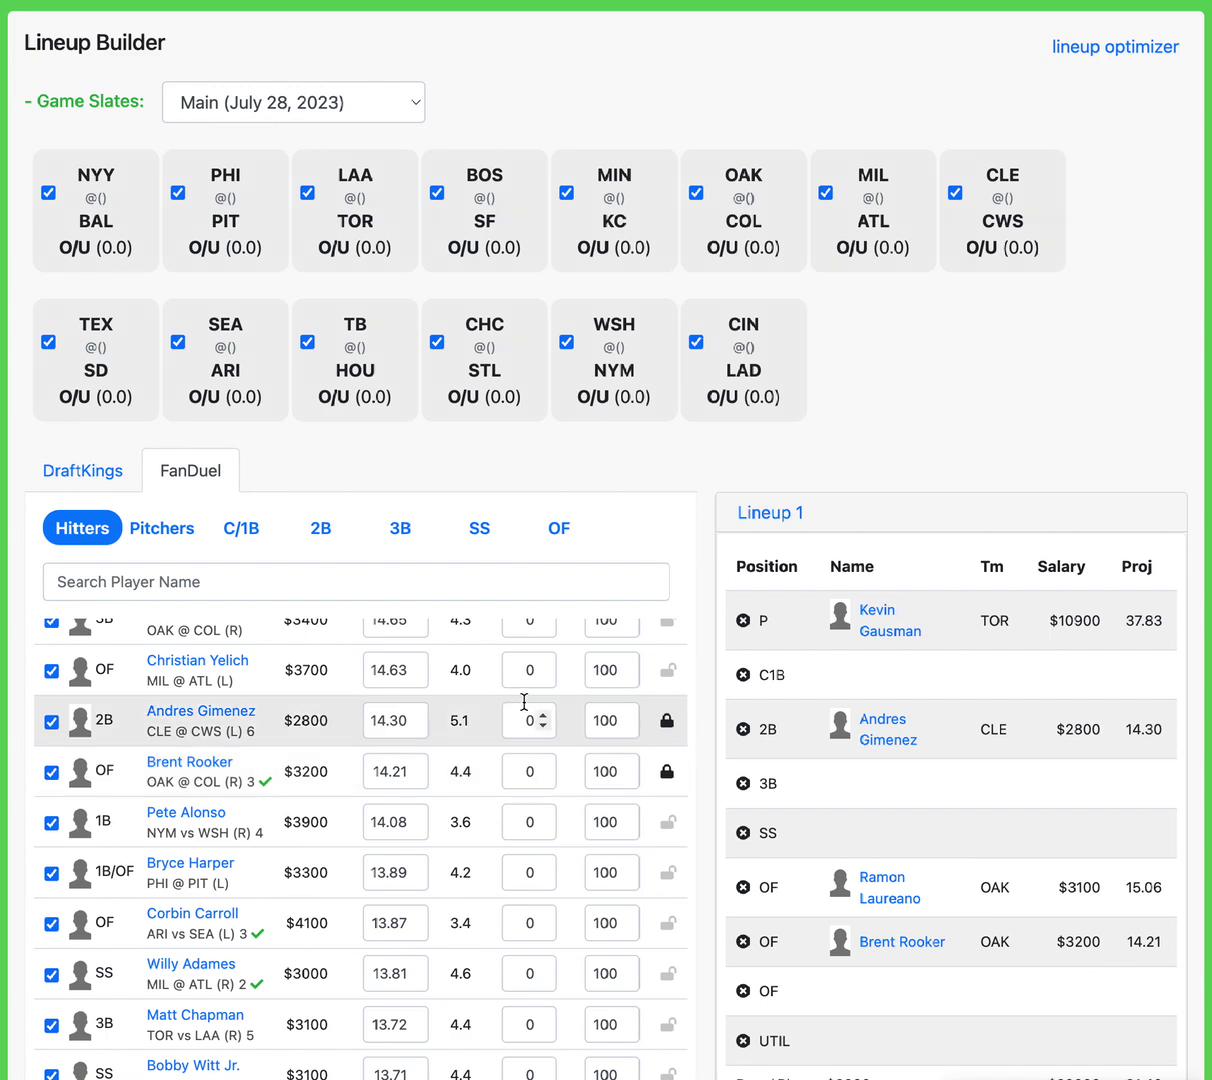
pyautogui.scroll(4, 487, 833)
pyautogui.scroll(4, 474, 830)
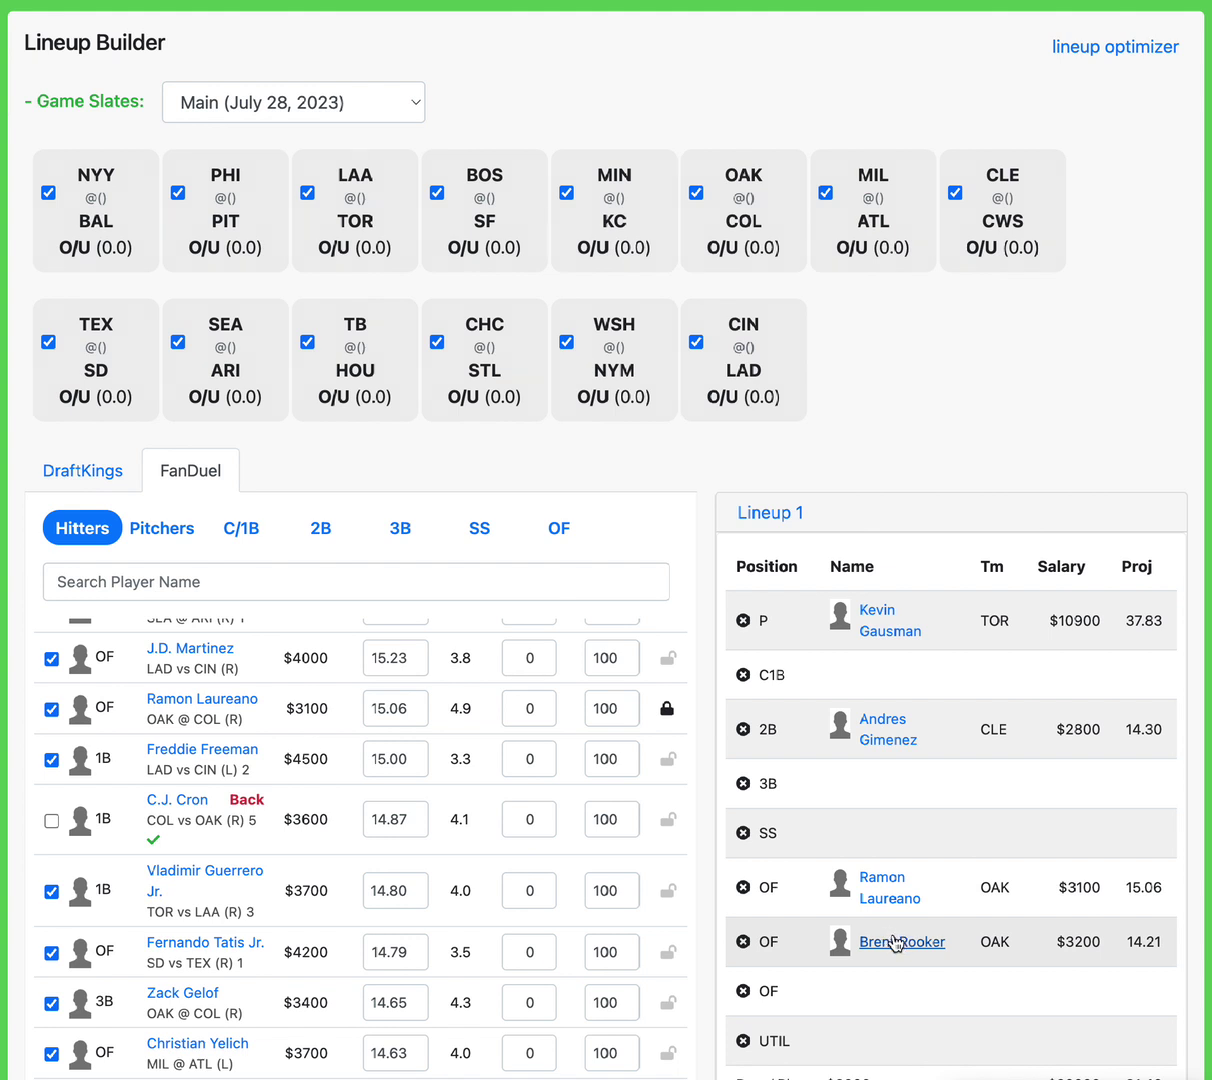
pyautogui.scroll(-1, 900, 941)
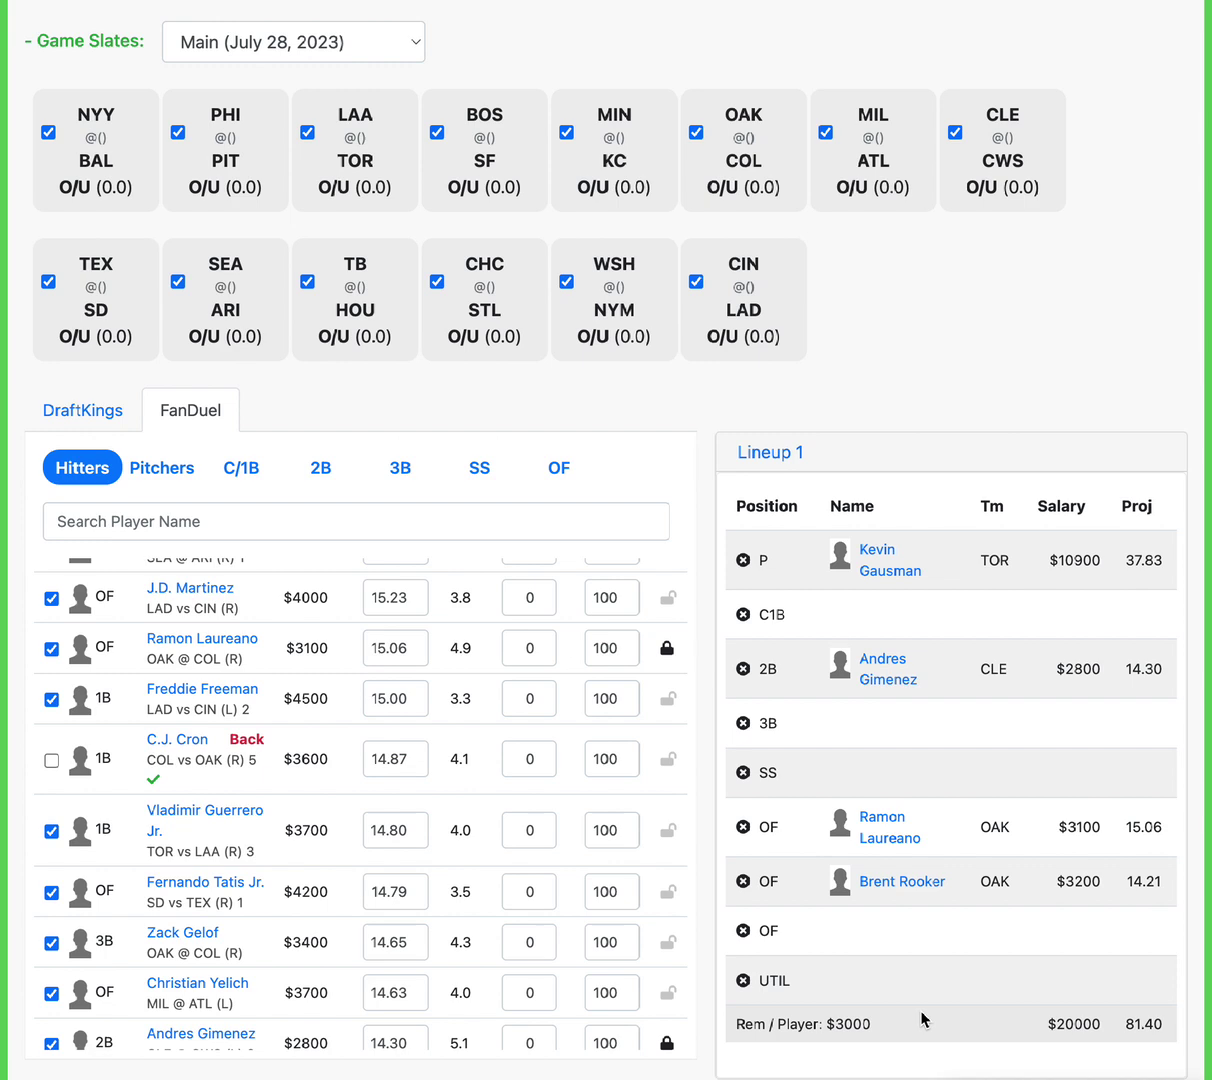
# Step: Sort hitters by PT/Sal and swap Brent Rooker for Tyler O'Neill ($2500) in the outfield
pyautogui.scroll(10, 352, 752)
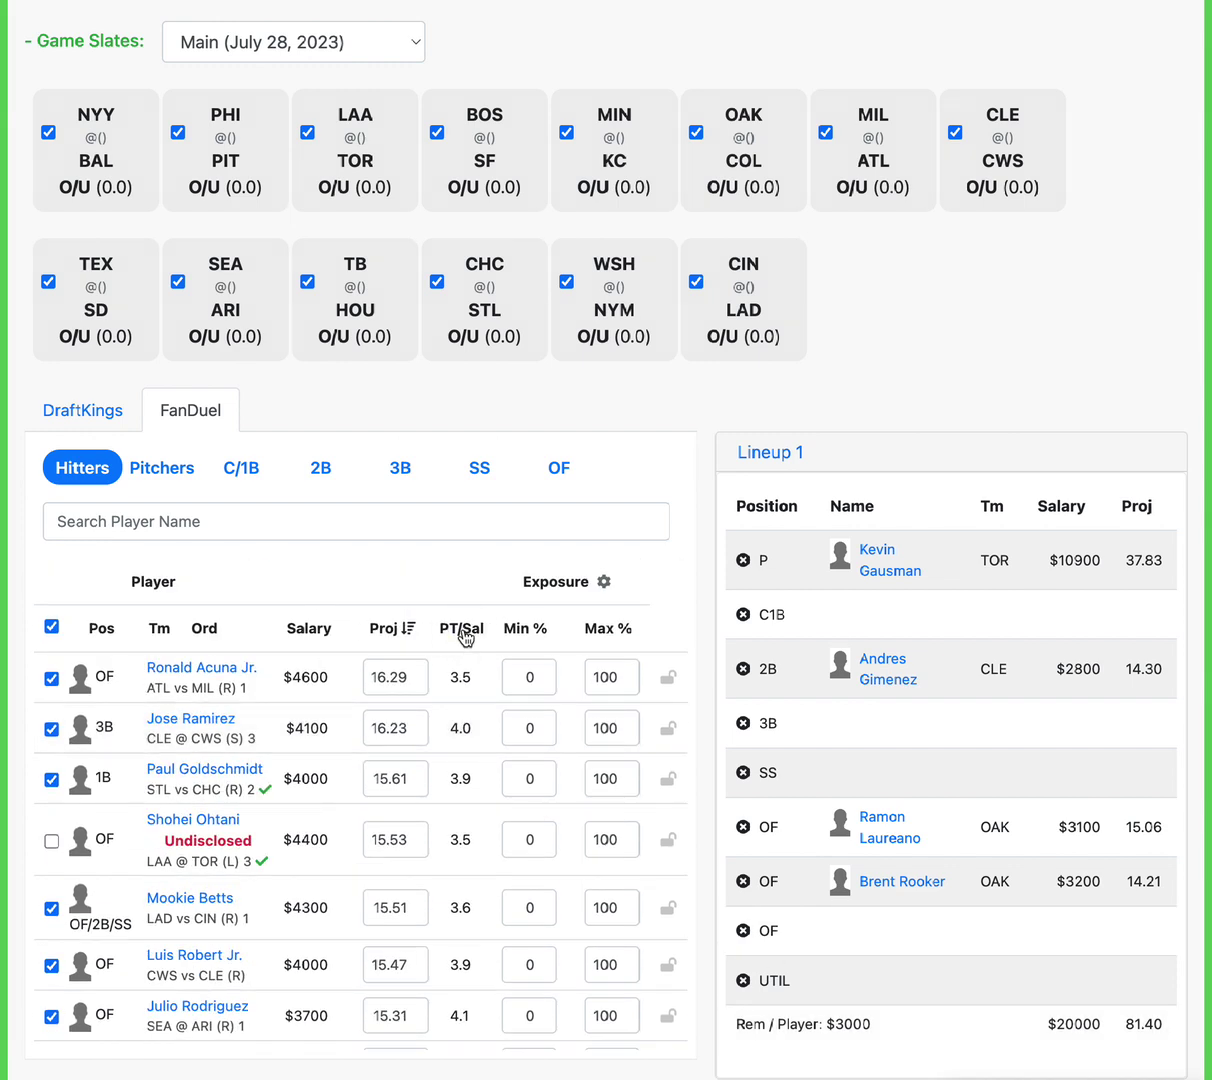
pyautogui.click(460, 646)
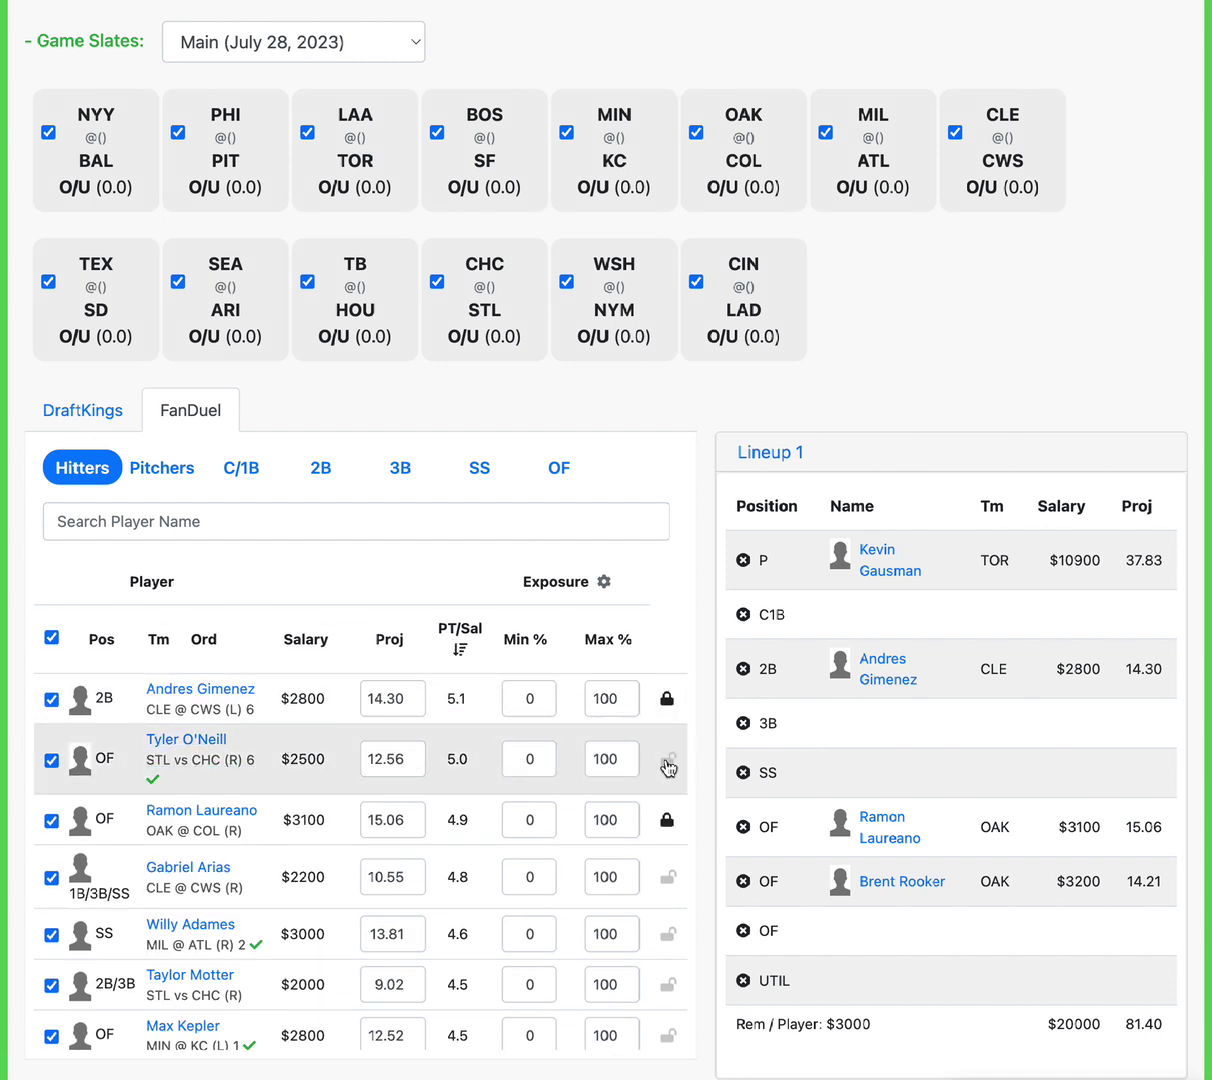
pyautogui.click(666, 759)
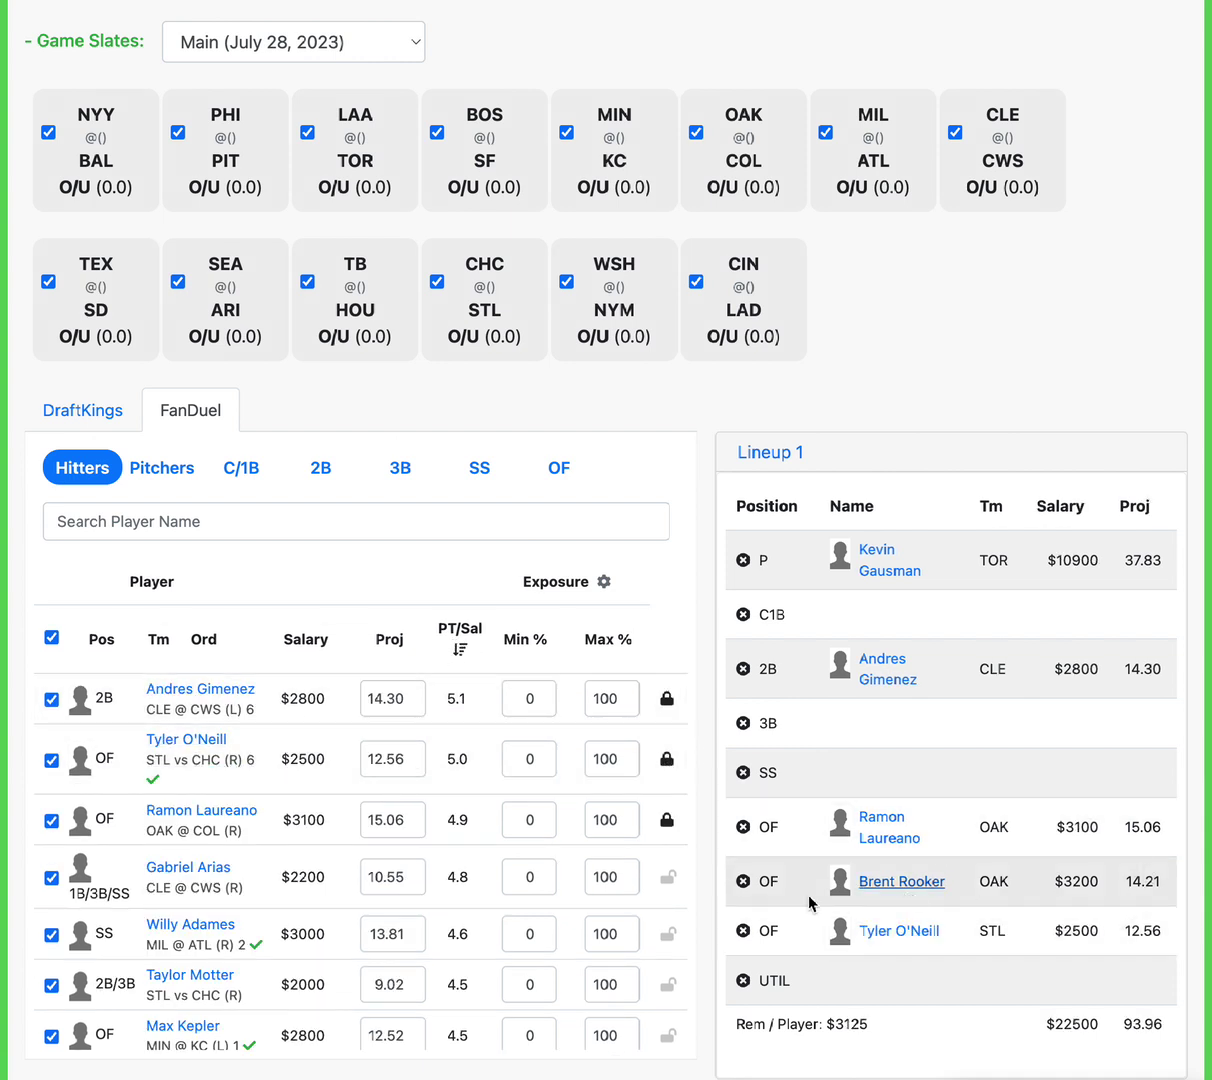
pyautogui.click(743, 881)
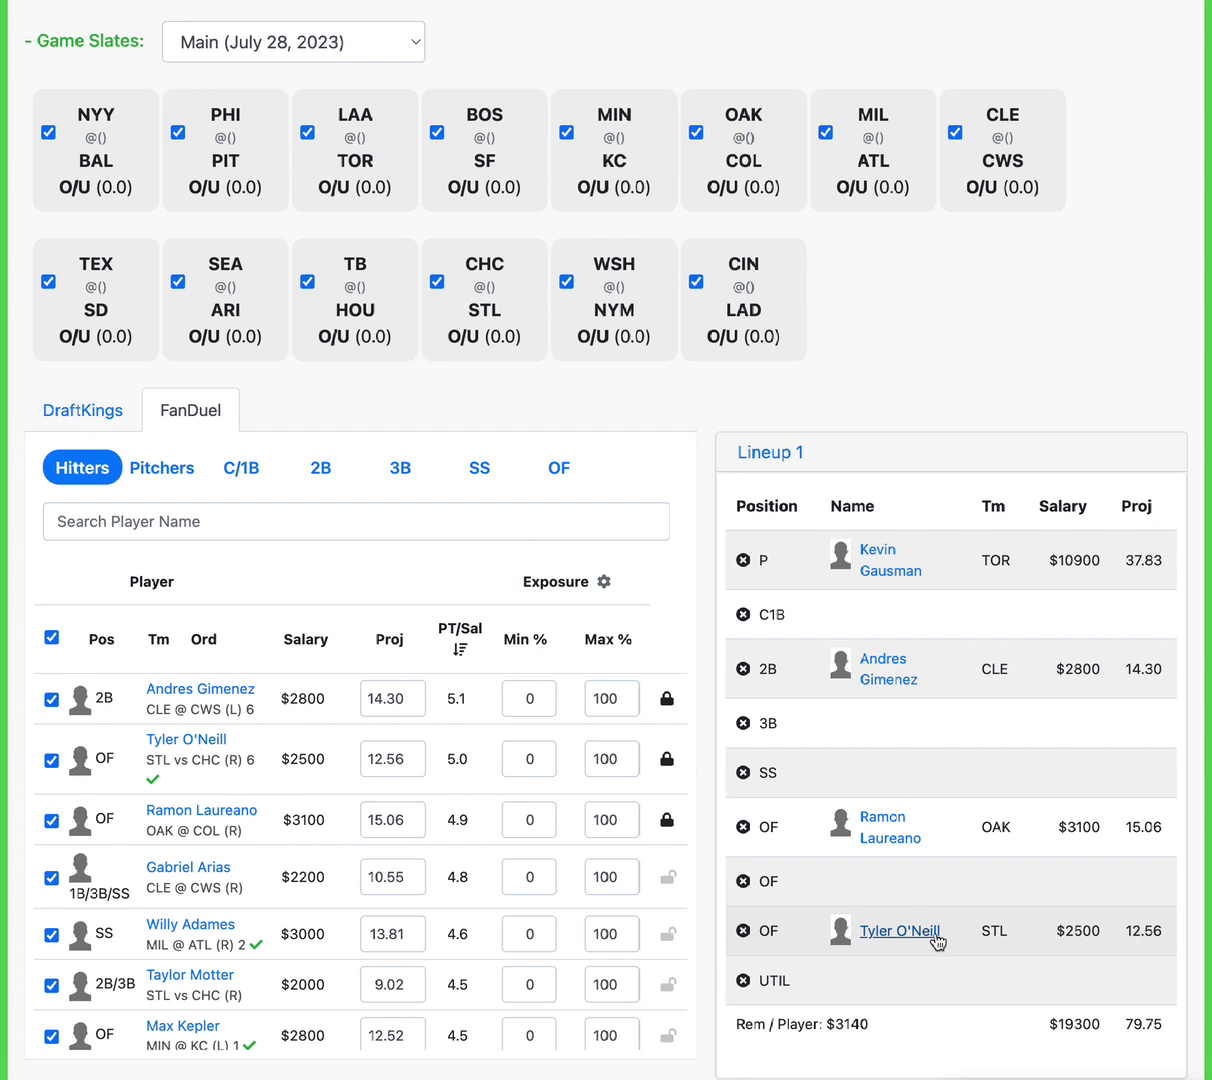
pyautogui.moveTo(1056, 931); pyautogui.dragTo(1113, 931)
pyautogui.click(1113, 933)
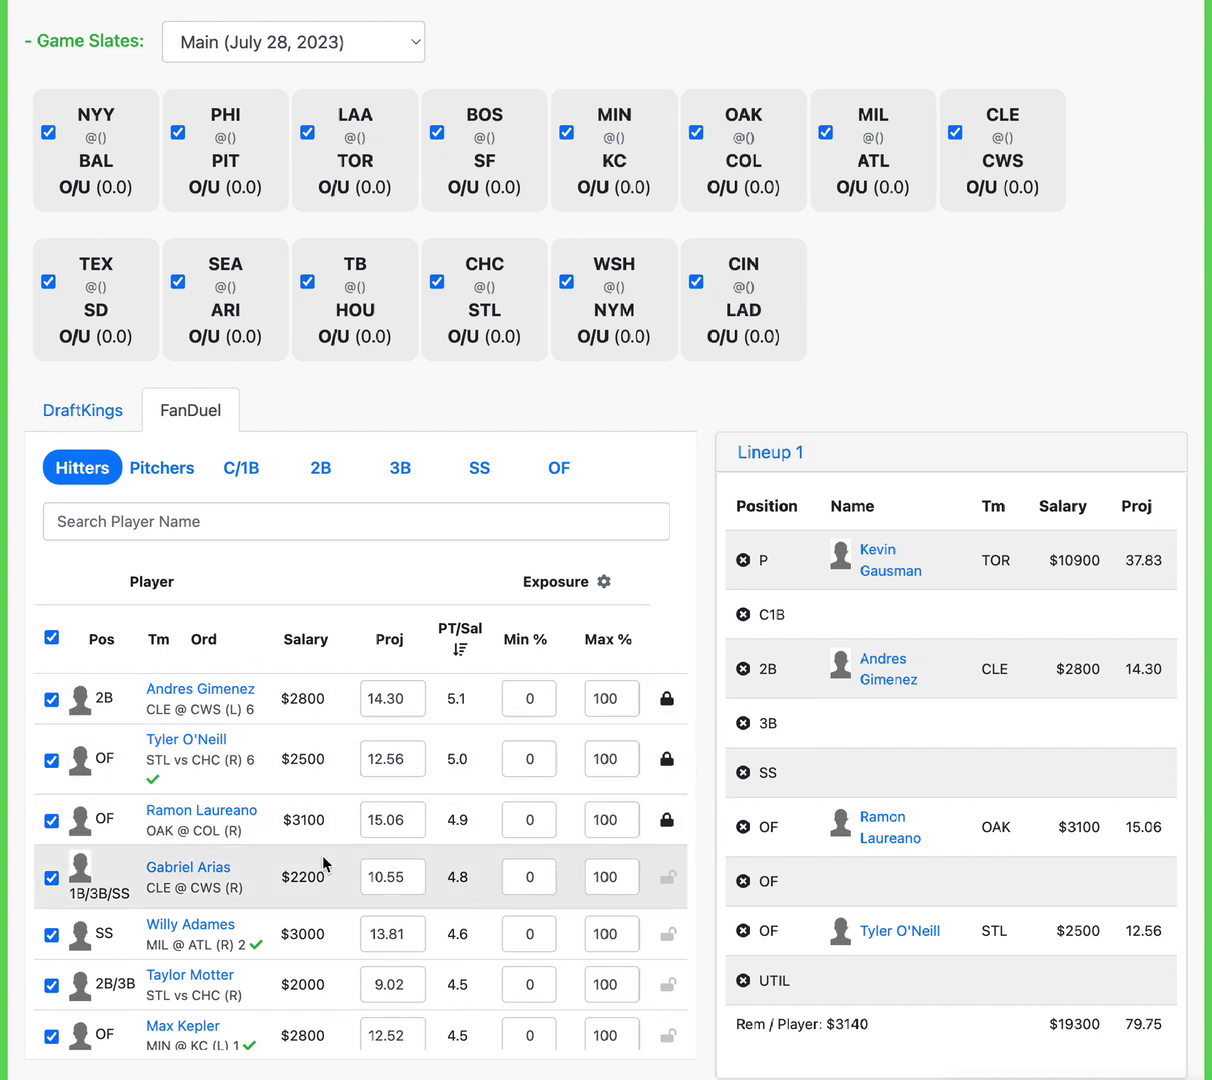
pyautogui.scroll(-5, 365, 880)
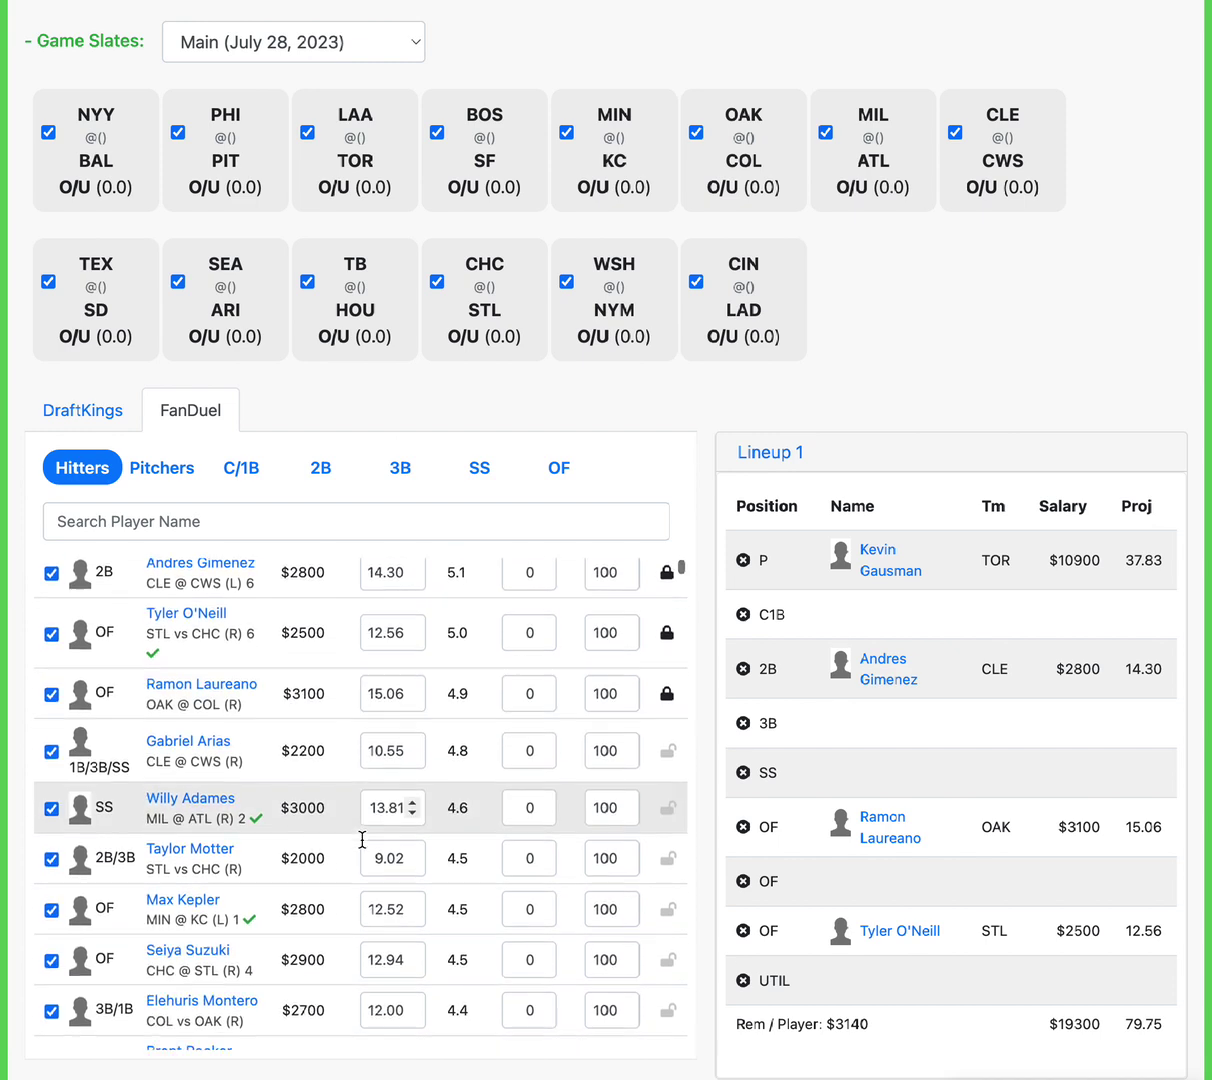
pyautogui.scroll(-3, 364, 838)
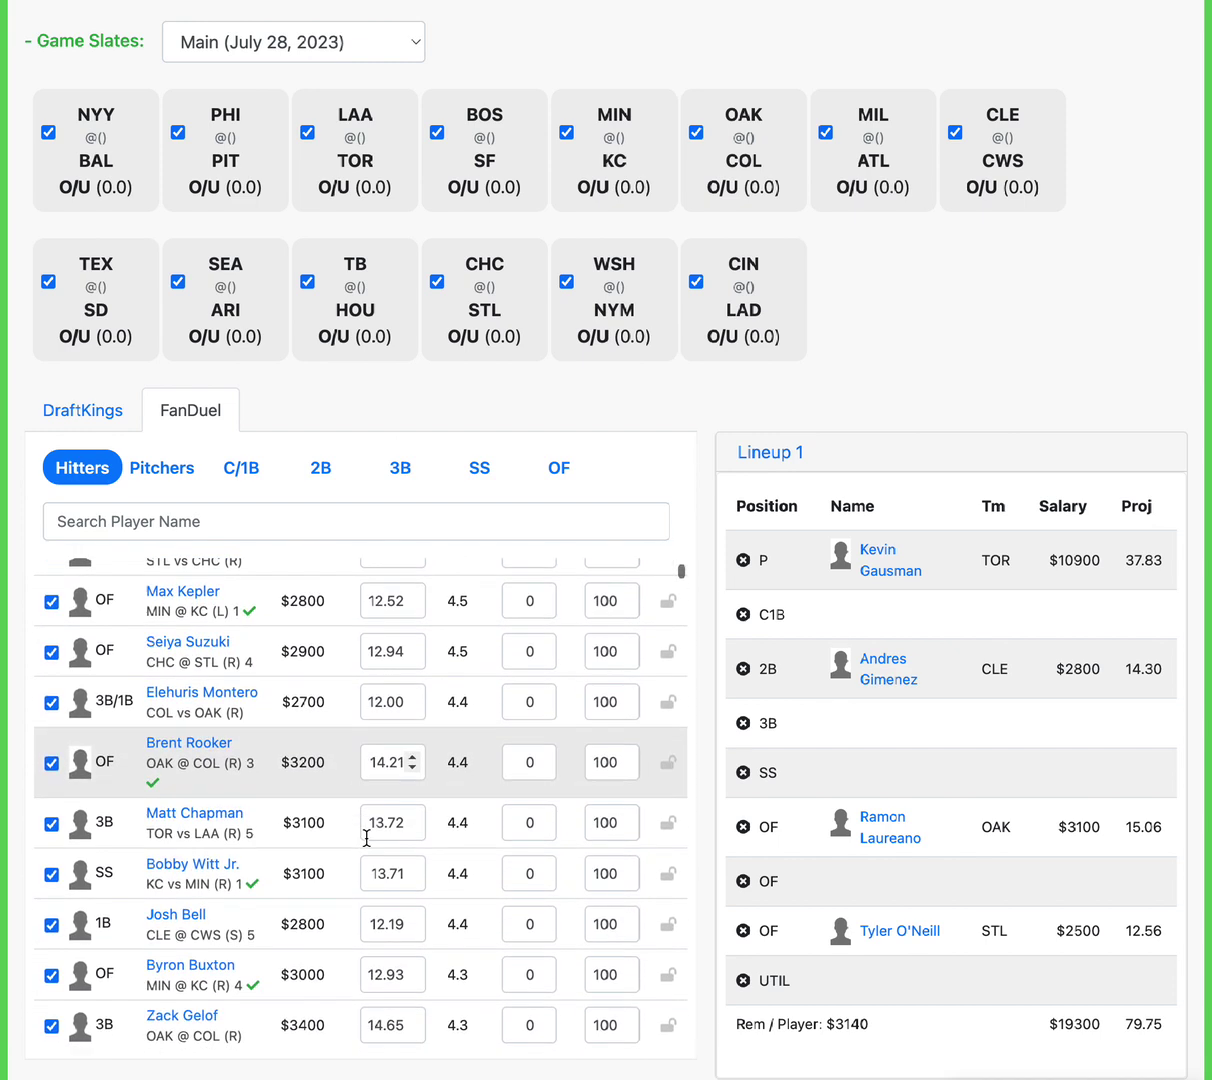
pyautogui.scroll(1, 855, 838)
pyautogui.scroll(-1, 920, 828)
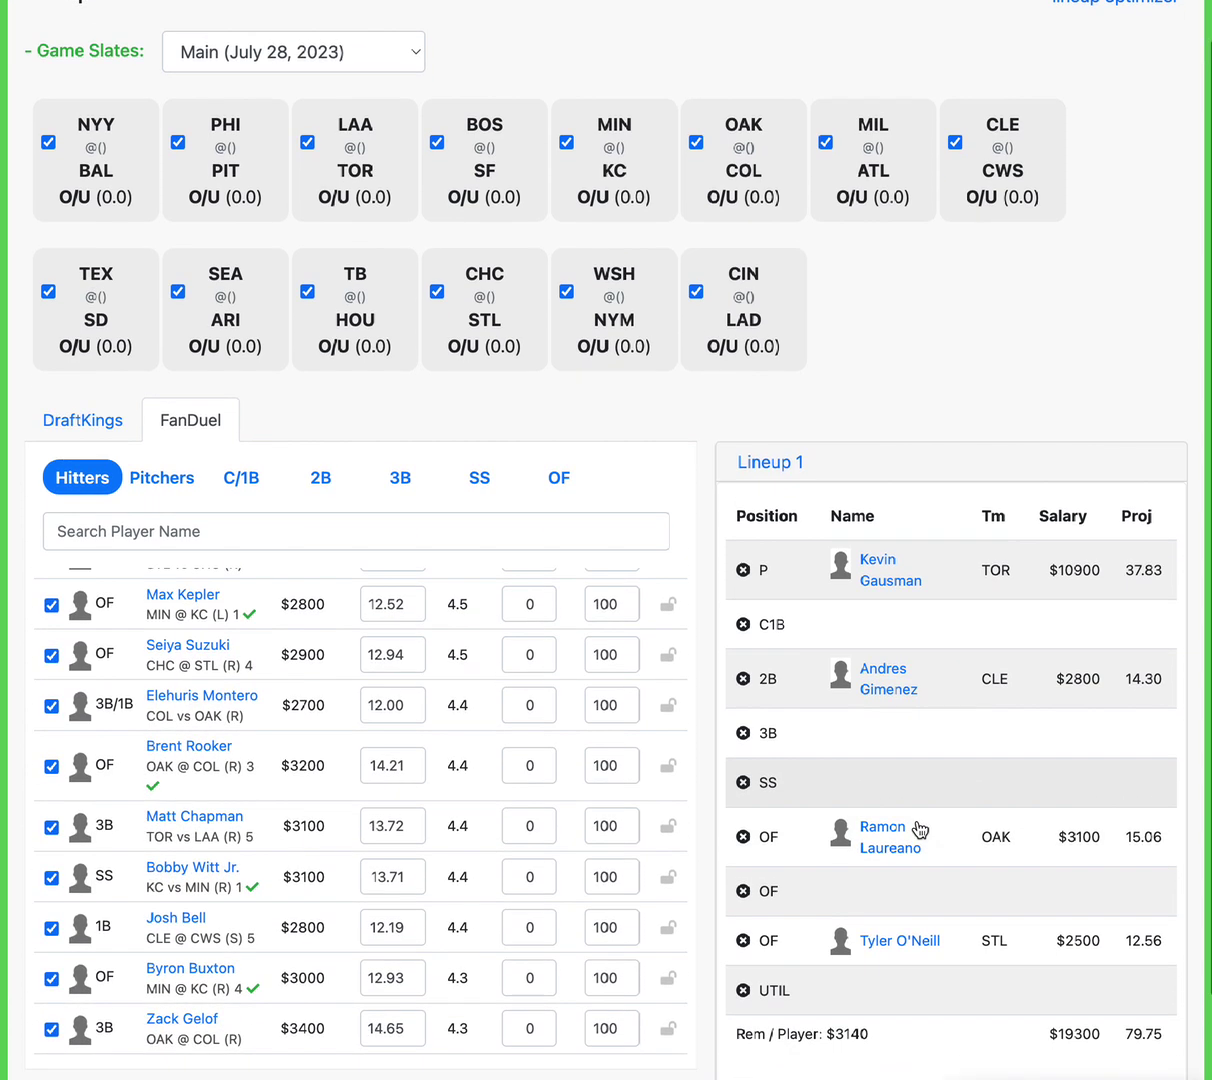